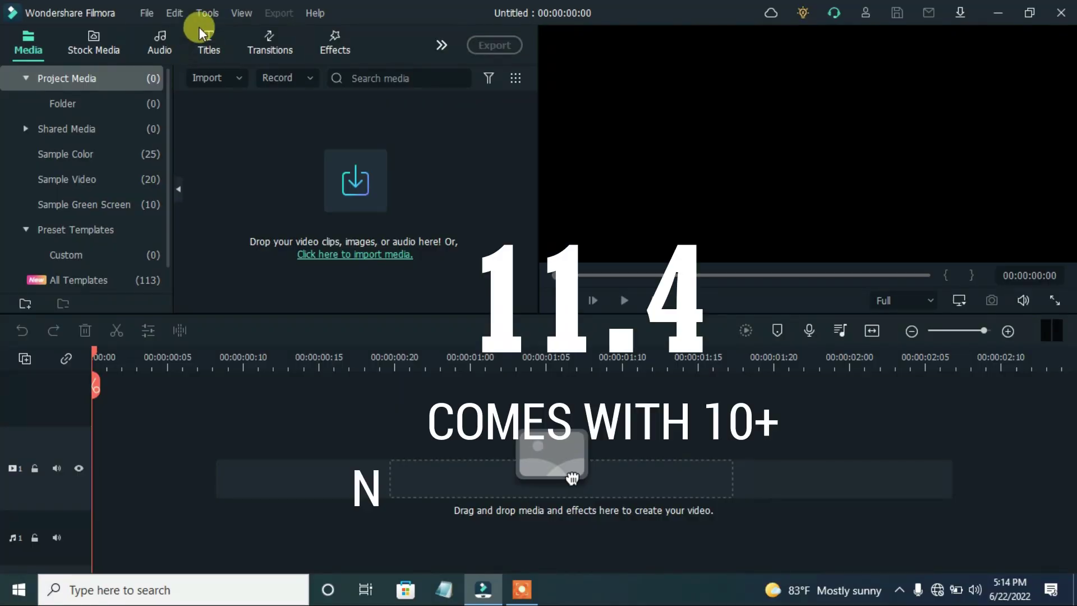
pyautogui.scroll(-3, 534, 249)
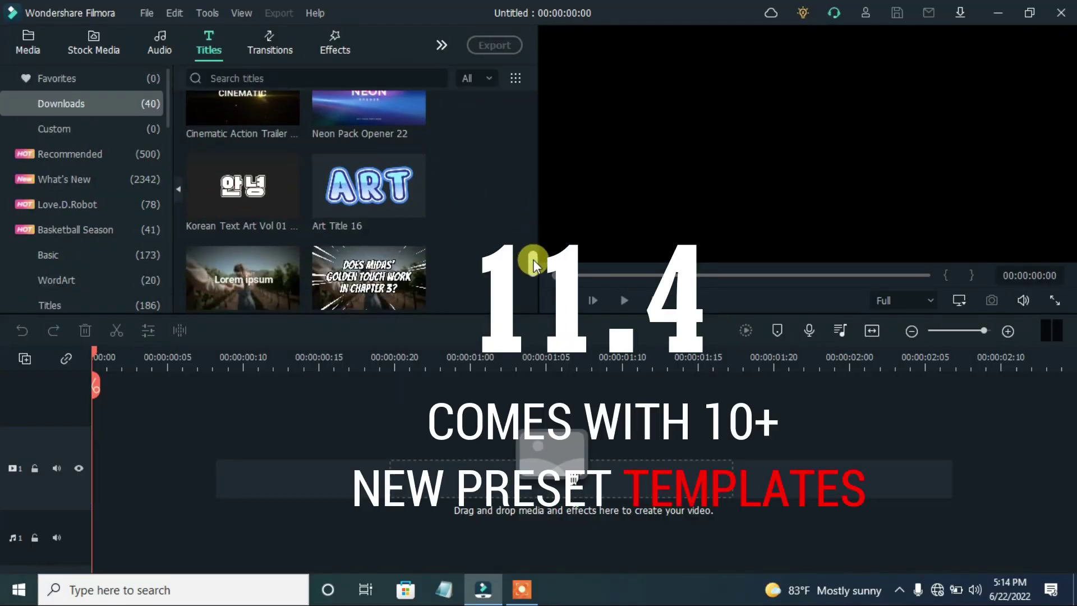
pyautogui.scroll(-2, 535, 270)
pyautogui.scroll(2, 537, 261)
pyautogui.scroll(-1, 537, 262)
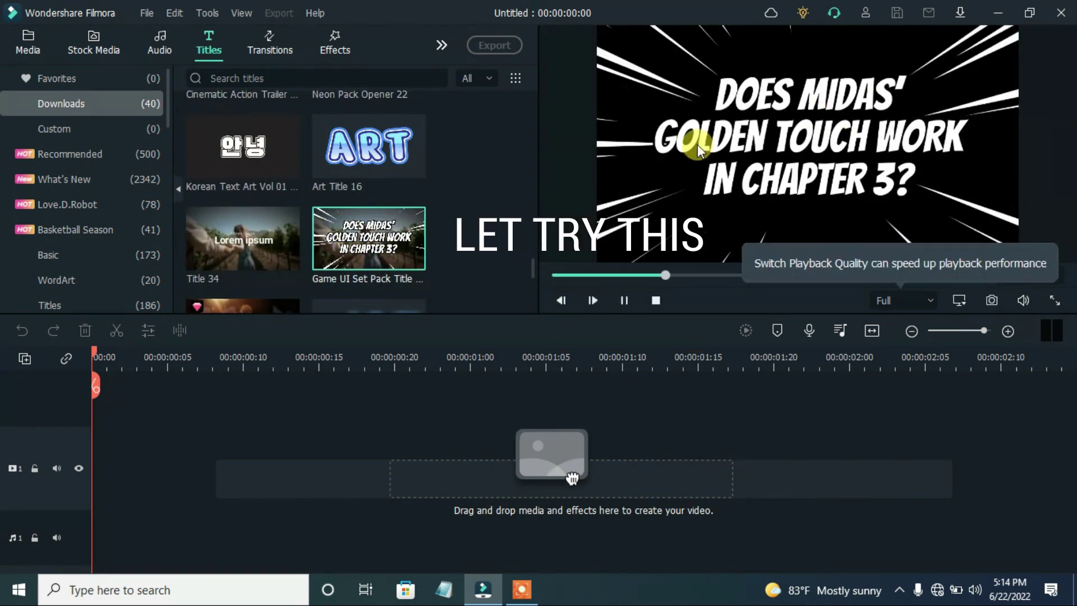
# Add Game UI Set Pack Title 02 to the timeline, fitting the view and shortening the track.
pyautogui.moveTo(571, 478); pyautogui.dragTo(102, 446)
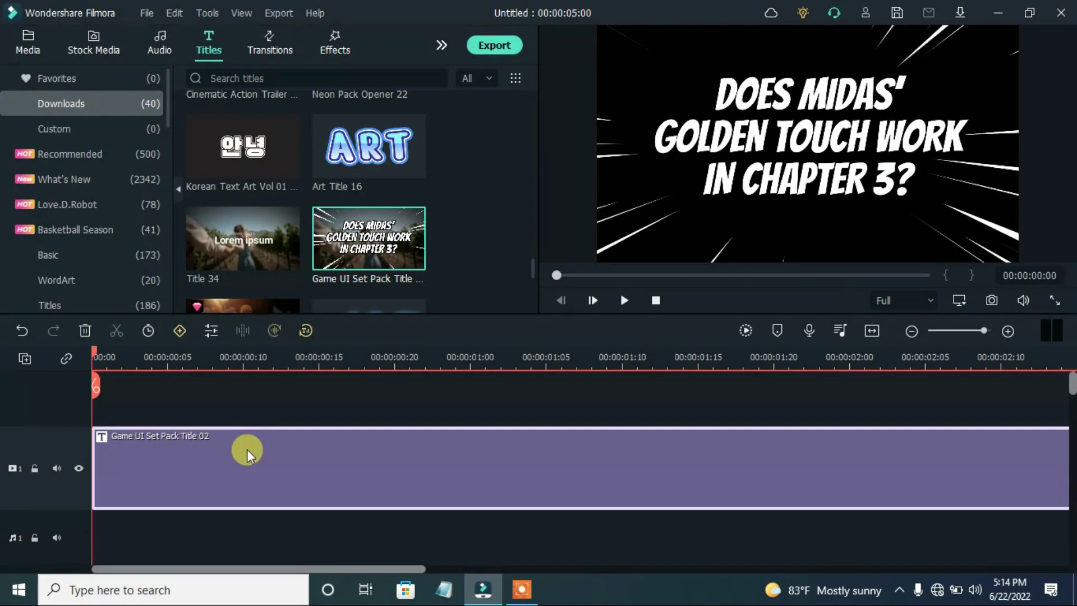
pyautogui.click(871, 332)
pyautogui.click(25, 358)
pyautogui.click(245, 480)
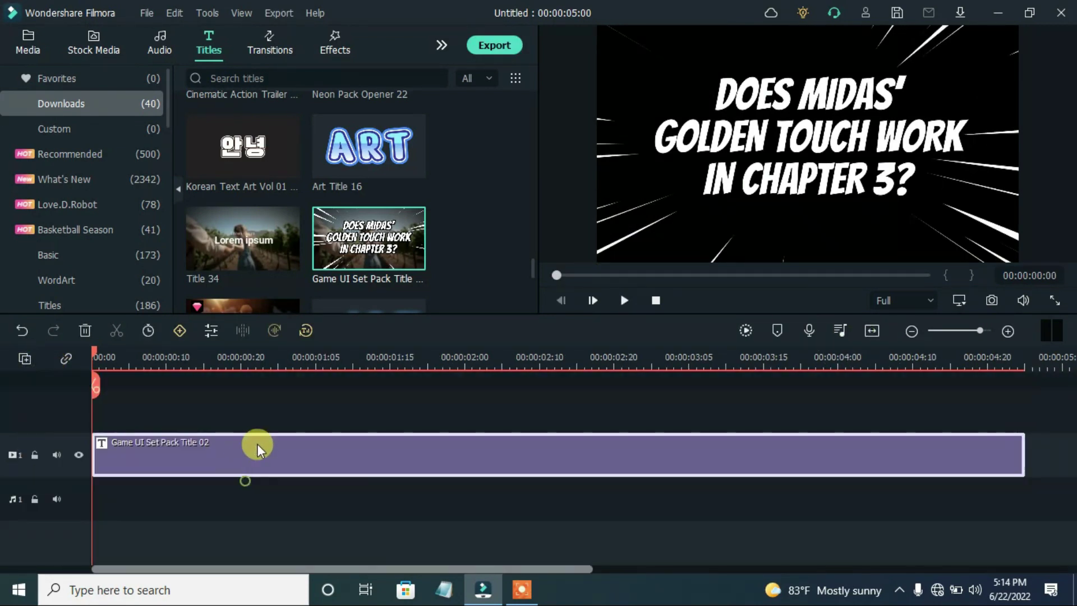
# Change the title text to GOOD DAY EVERYONE and enter advanced text editing.
pyautogui.doubleClick(316, 446)
pyautogui.moveTo(270, 178); pyautogui.dragTo(197, 155)
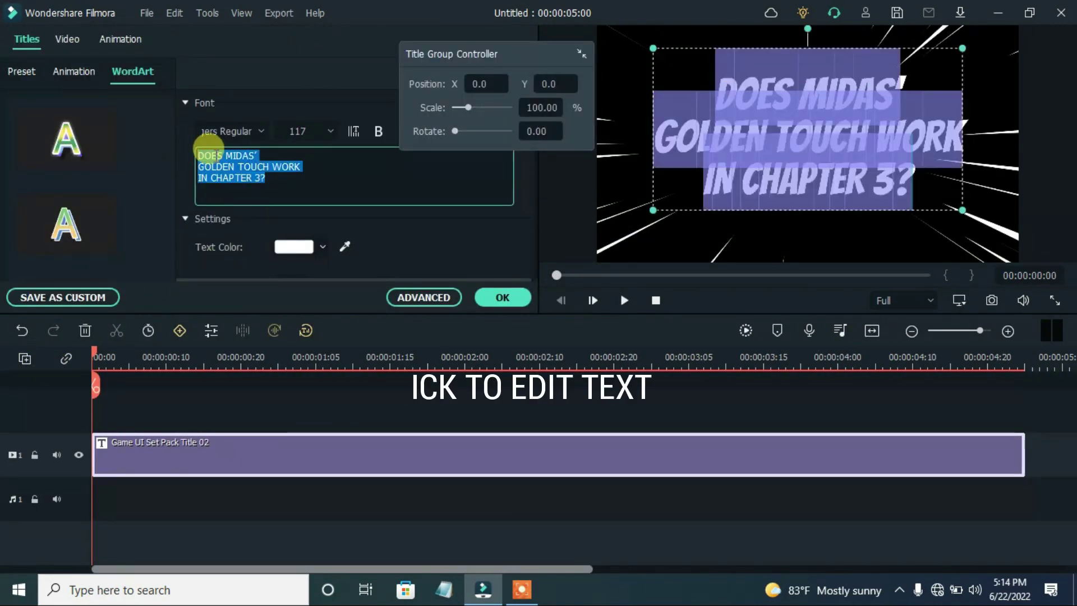
pyautogui.write('GOOD DAY')
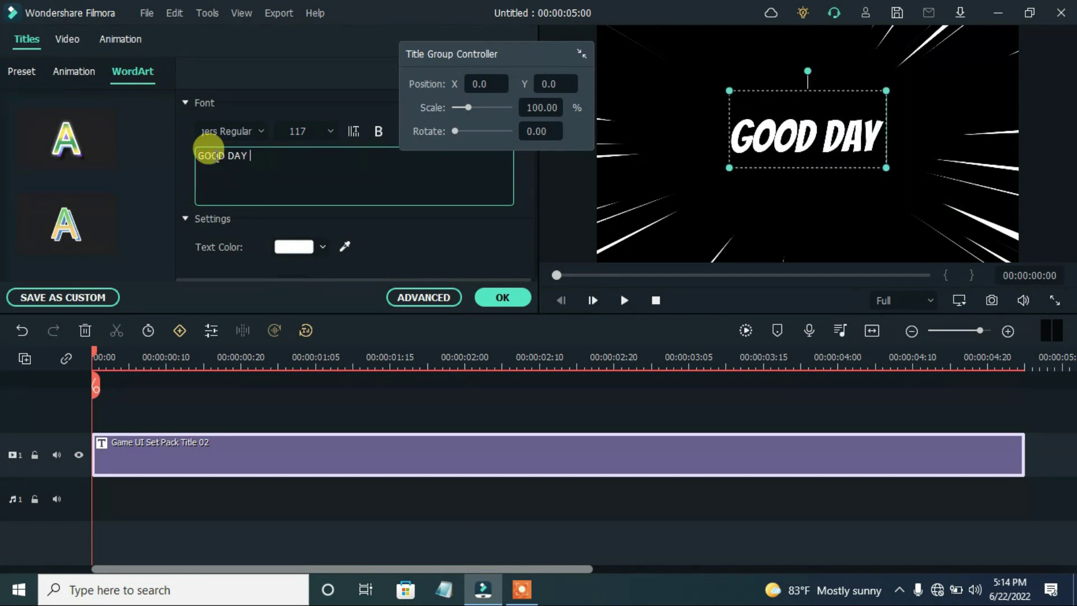
pyautogui.press('Return')
pyautogui.write('EVERYONE')
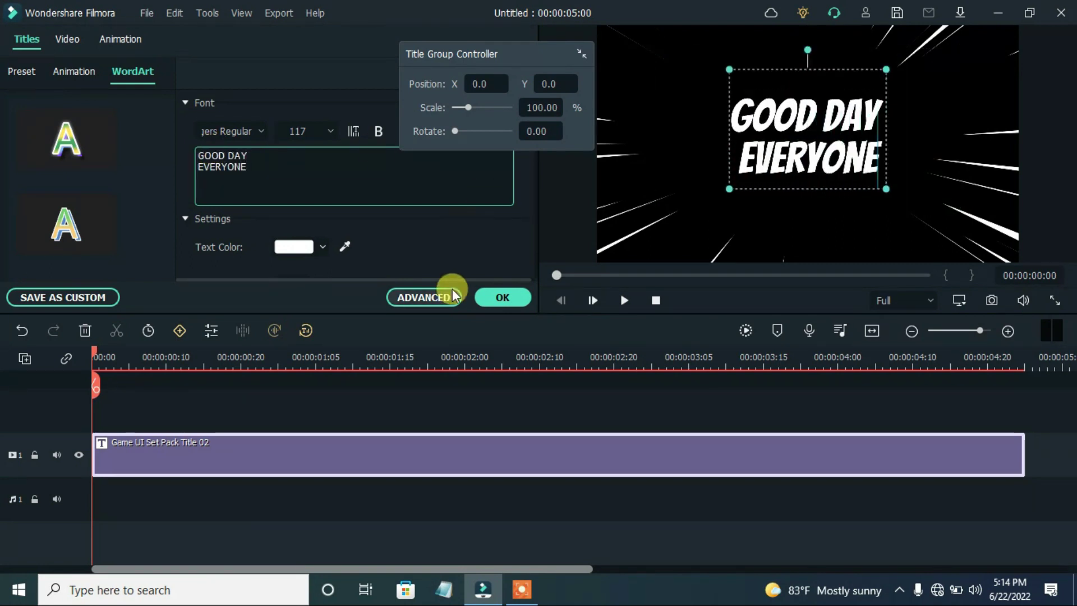
pyautogui.click(406, 298)
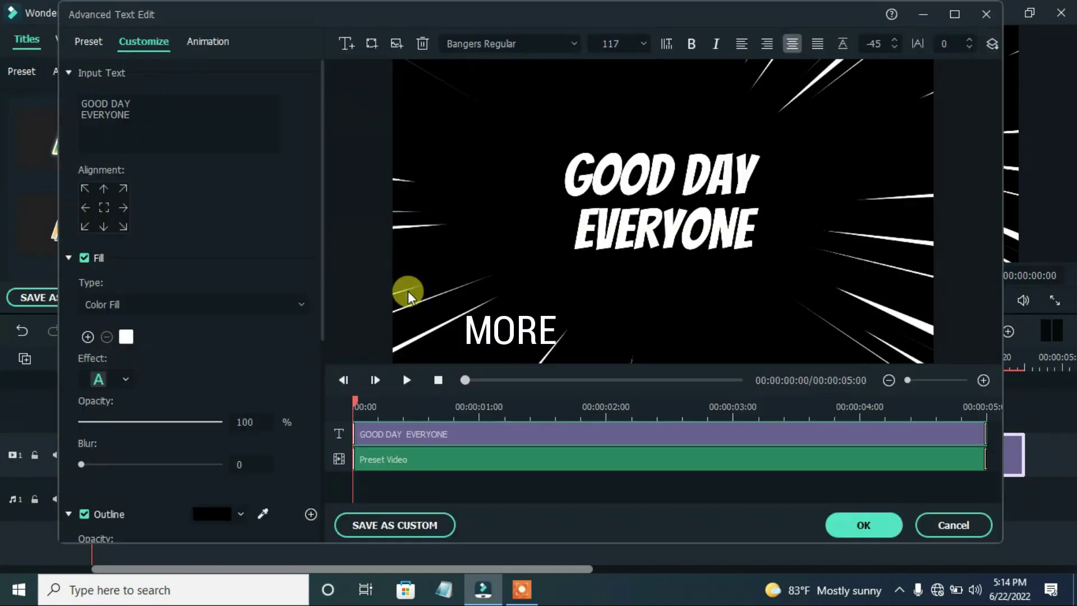
# Apply the Cinema style animation to the title and preview it twice.
pyautogui.click(608, 177)
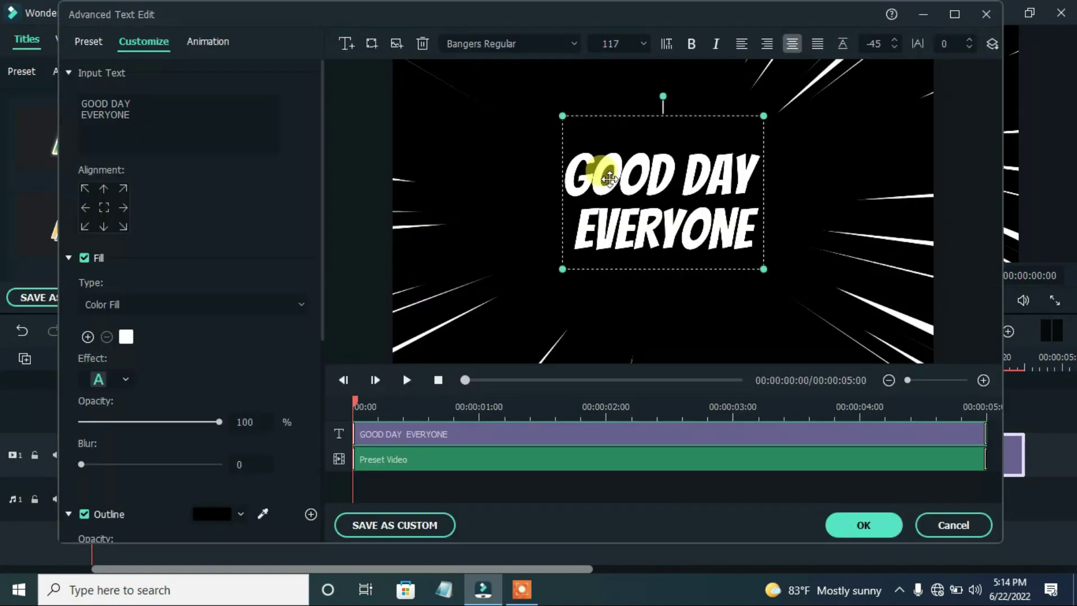
pyautogui.click(196, 41)
pyautogui.click(224, 191)
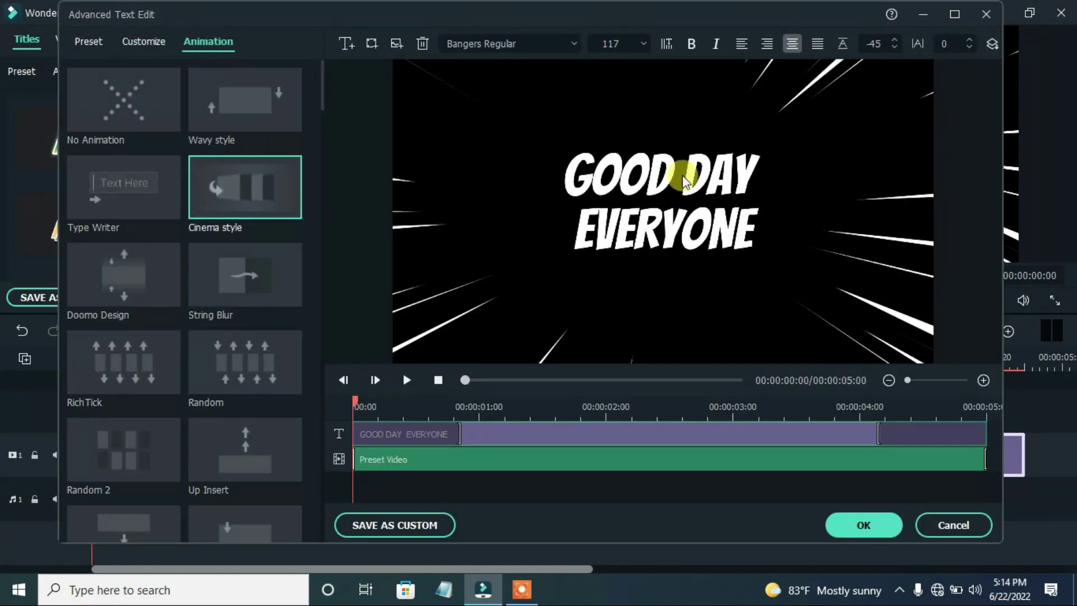
pyautogui.click(411, 380)
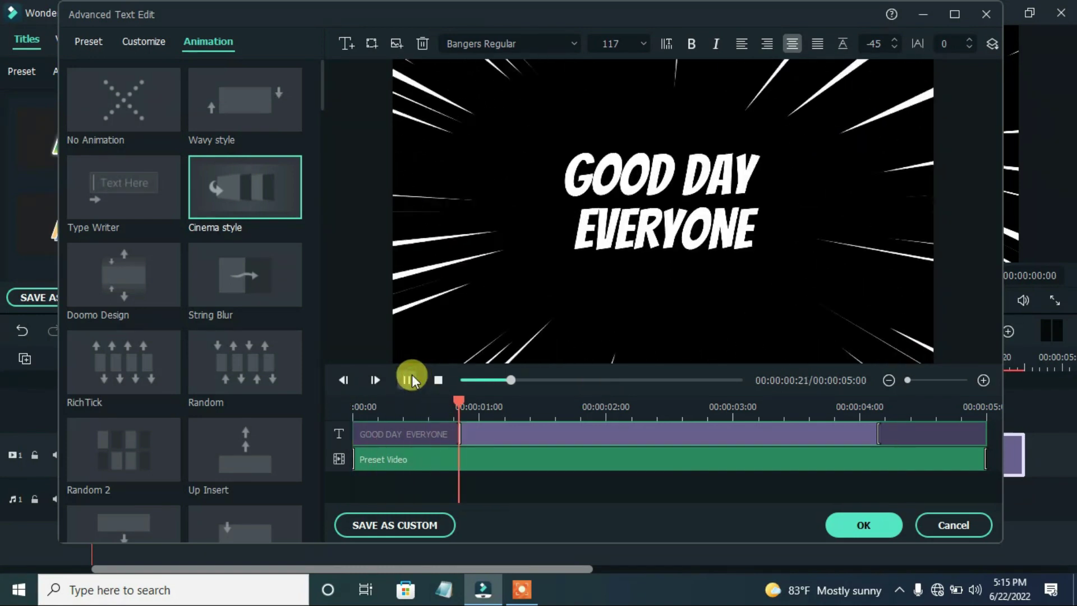
pyautogui.click(415, 380)
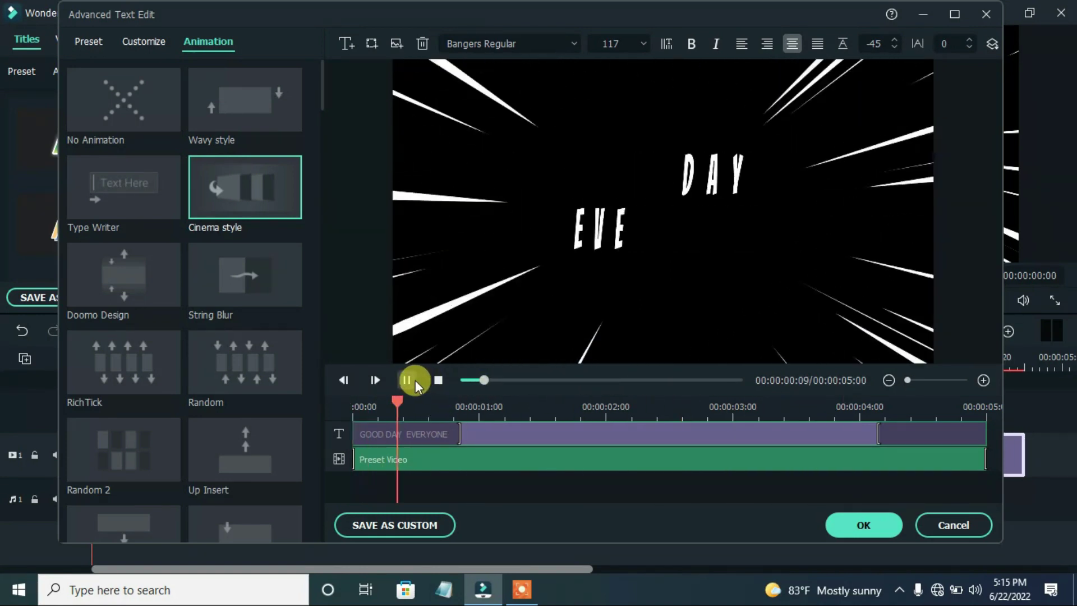
# Save the title as a custom preset named CHAPTER ONE.
pyautogui.click(665, 170)
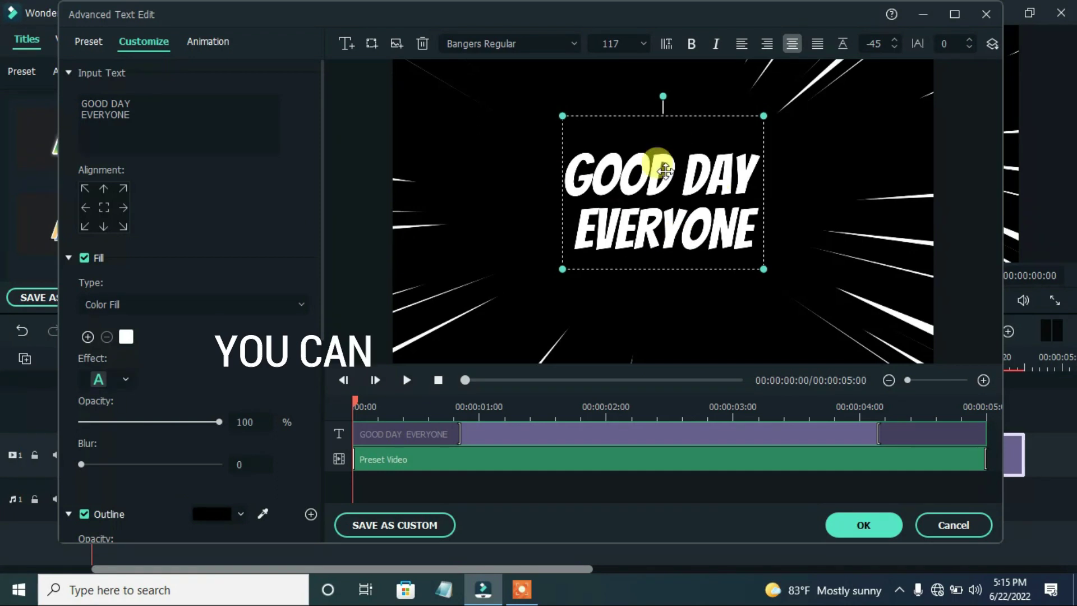
pyautogui.click(398, 523)
pyautogui.write('CHAPTER ONE')
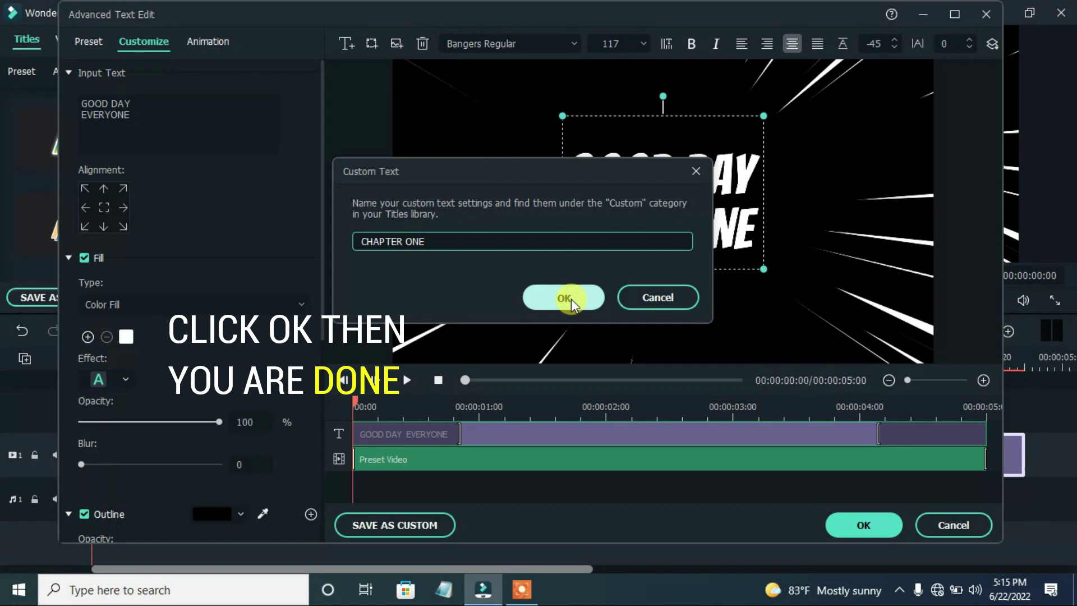
pyautogui.click(572, 299)
# Close the title editors, keeping the changes, and delete the title clip.
pyautogui.click(864, 531)
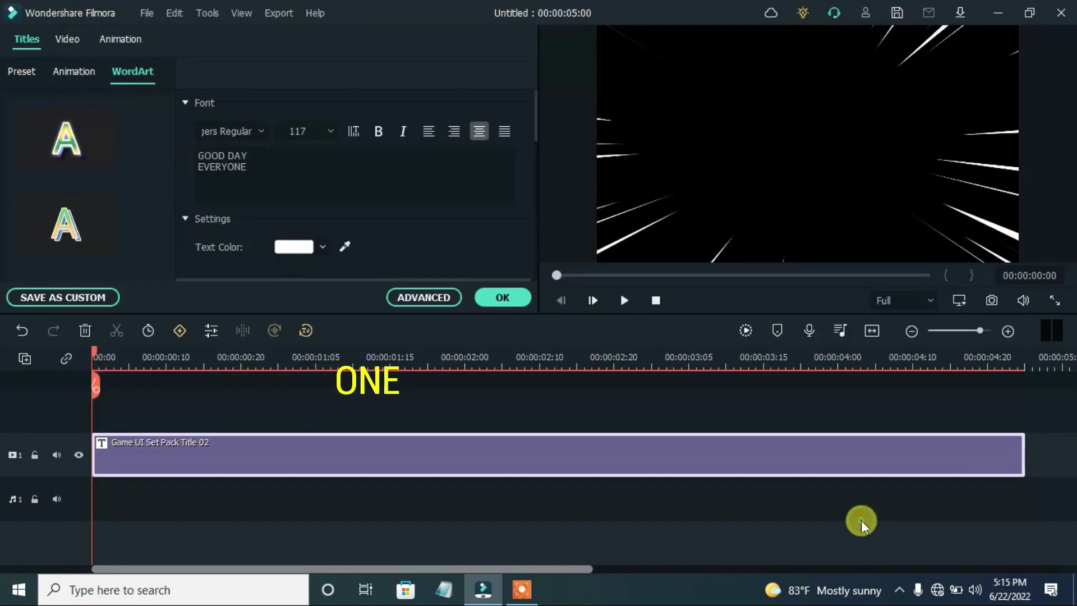
pyautogui.click(487, 295)
pyautogui.click(82, 335)
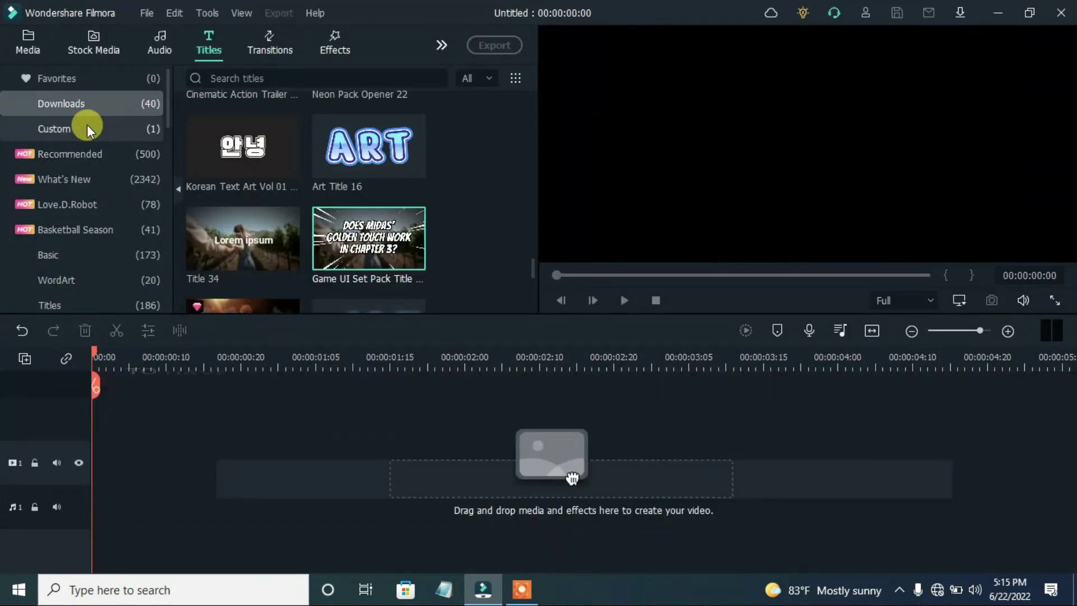
# Test the CHAPTER ONE custom title on the timeline, then delete it.
pyautogui.click(75, 129)
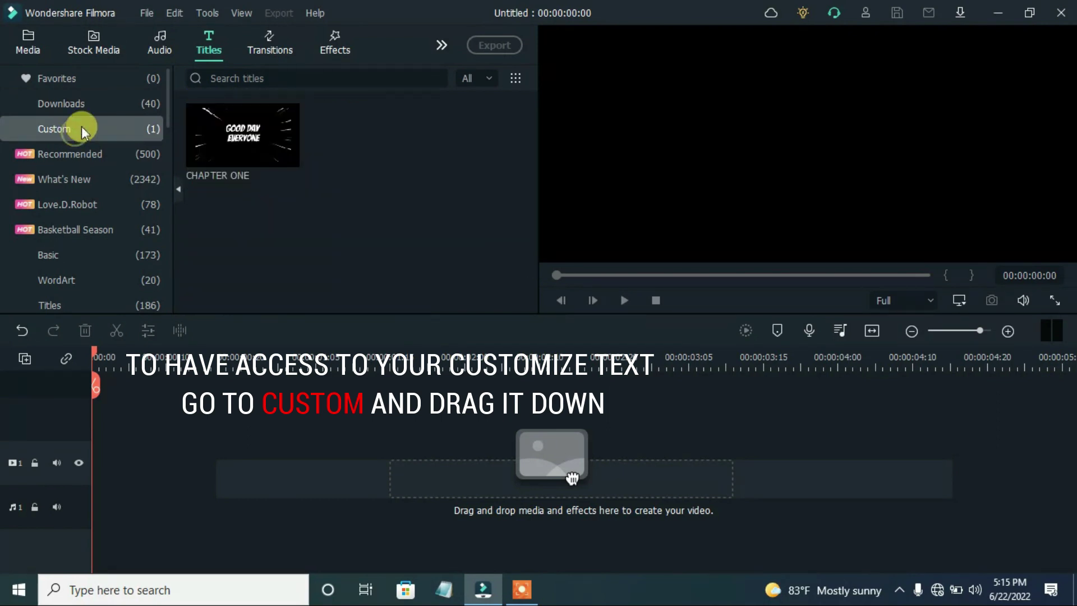
pyautogui.moveTo(572, 478); pyautogui.dragTo(93, 457)
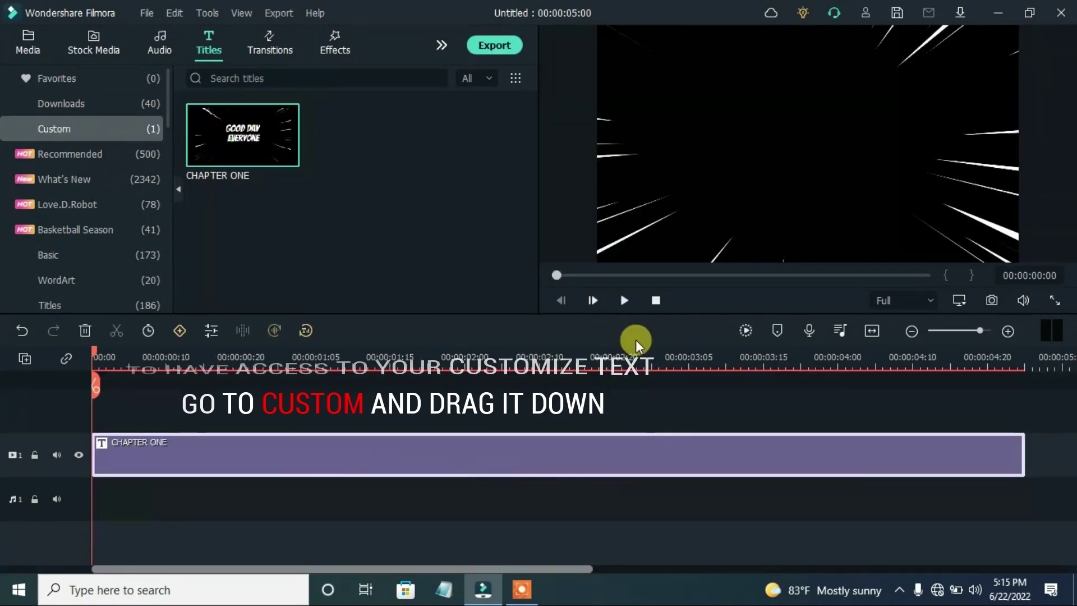
pyautogui.click(625, 301)
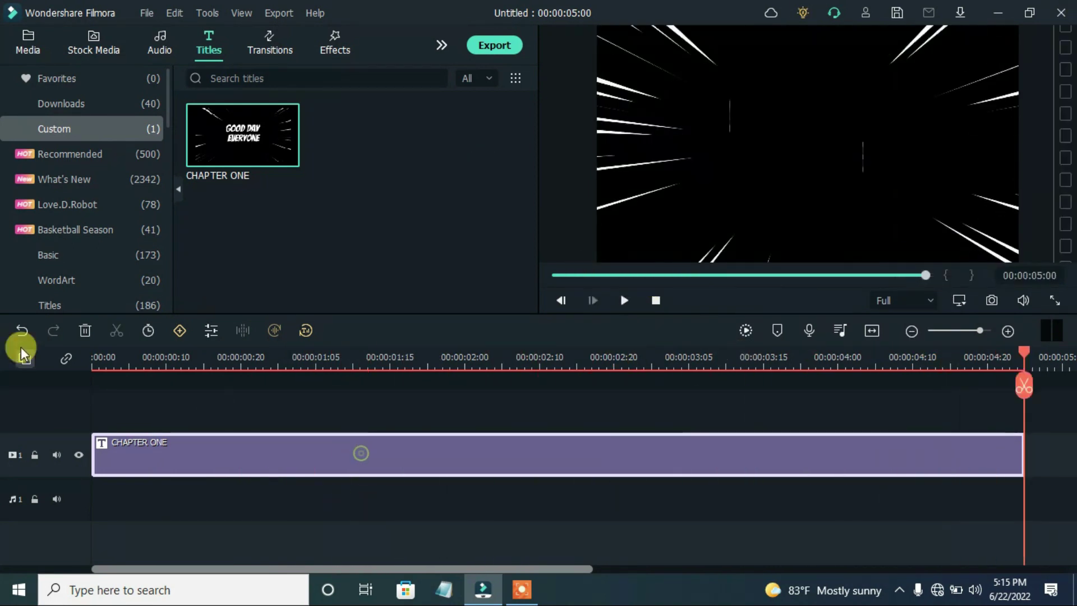
pyautogui.click(85, 330)
# Add Cinematic Trailer Title 07 to the timeline and open its advanced text editor.
pyautogui.click(67, 103)
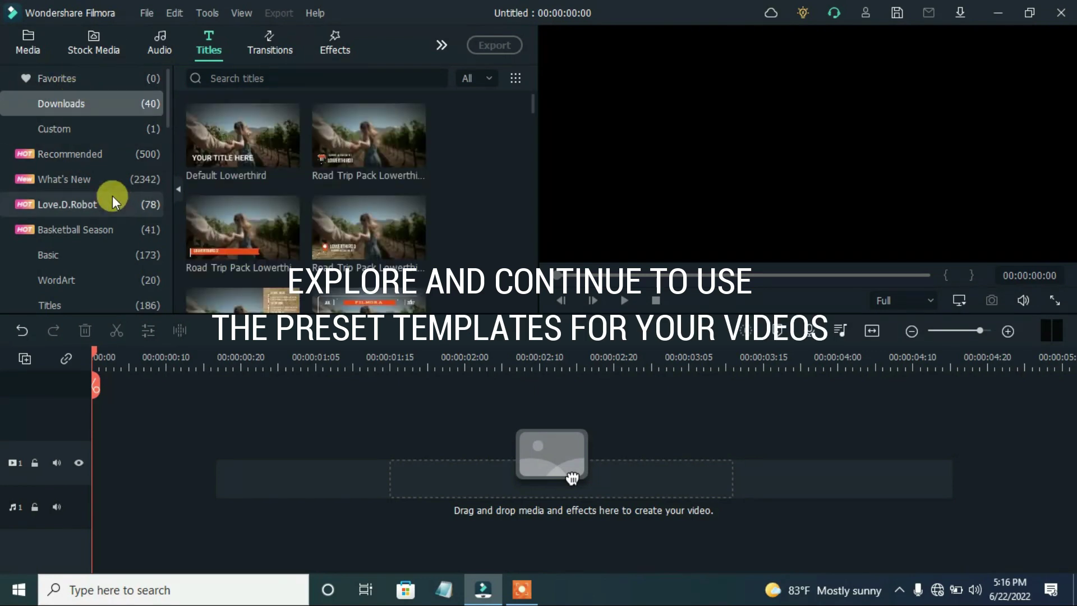
pyautogui.click(99, 154)
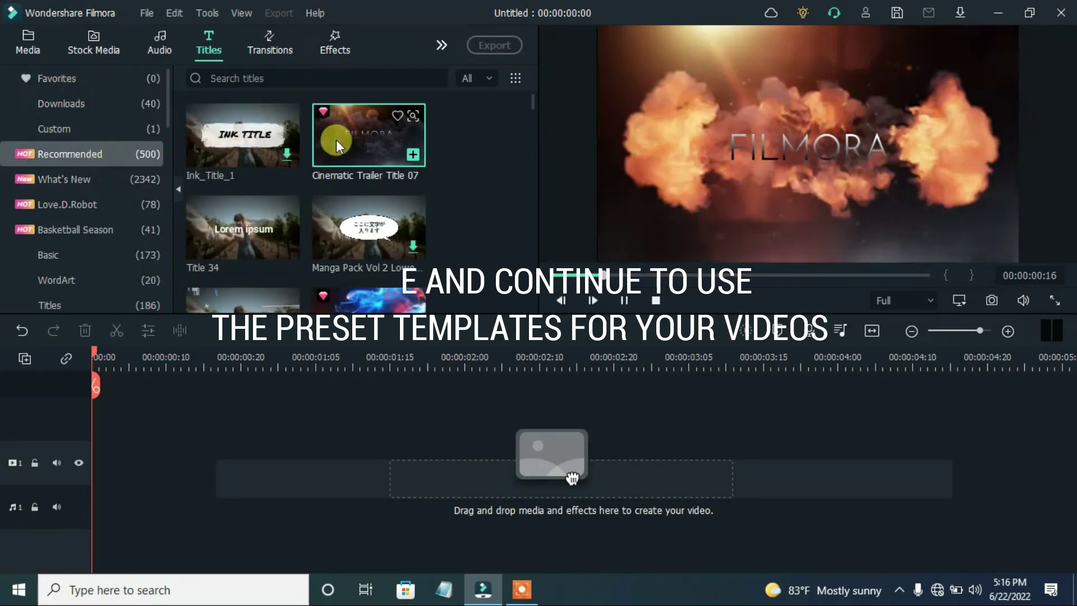
pyautogui.moveTo(335, 141)
pyautogui.mouseDown()
pyautogui.moveTo(97, 488)
pyautogui.moveTo(384, 457)
pyautogui.mouseUp()
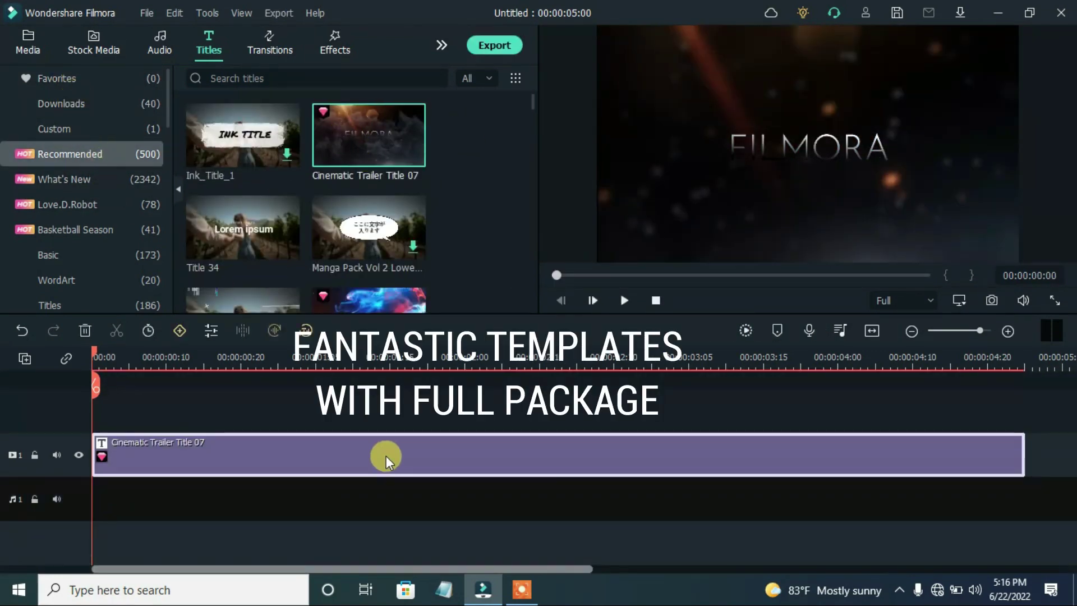
pyautogui.doubleClick(389, 460)
pyautogui.click(424, 301)
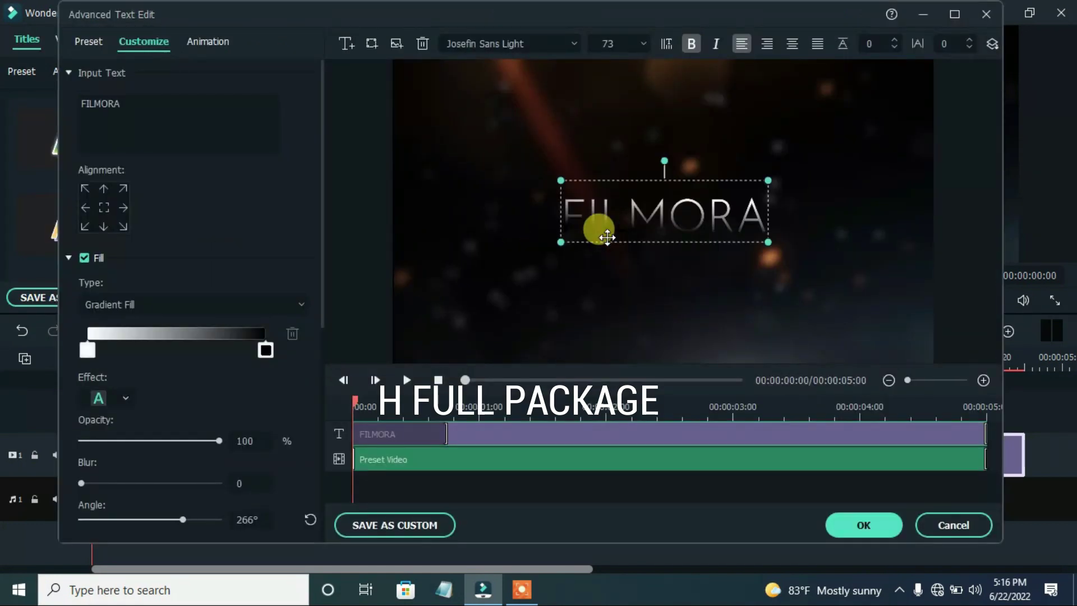
# Set the BANKY text in Lucida Sans Typewriter fed and preview it.
pyautogui.click(126, 106)
pyautogui.write('BANKY')
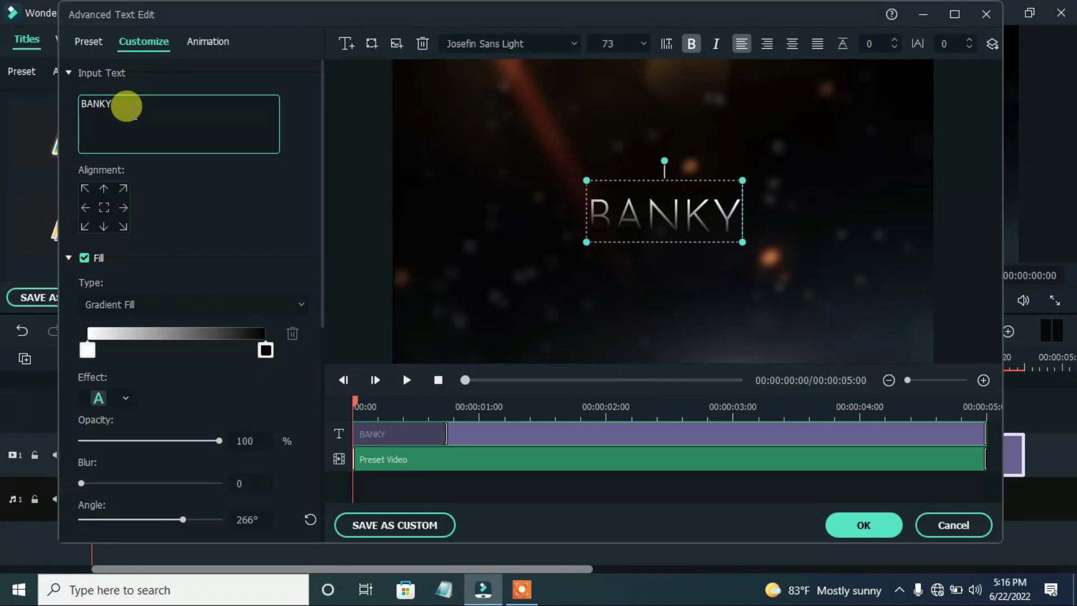
pyautogui.click(526, 46)
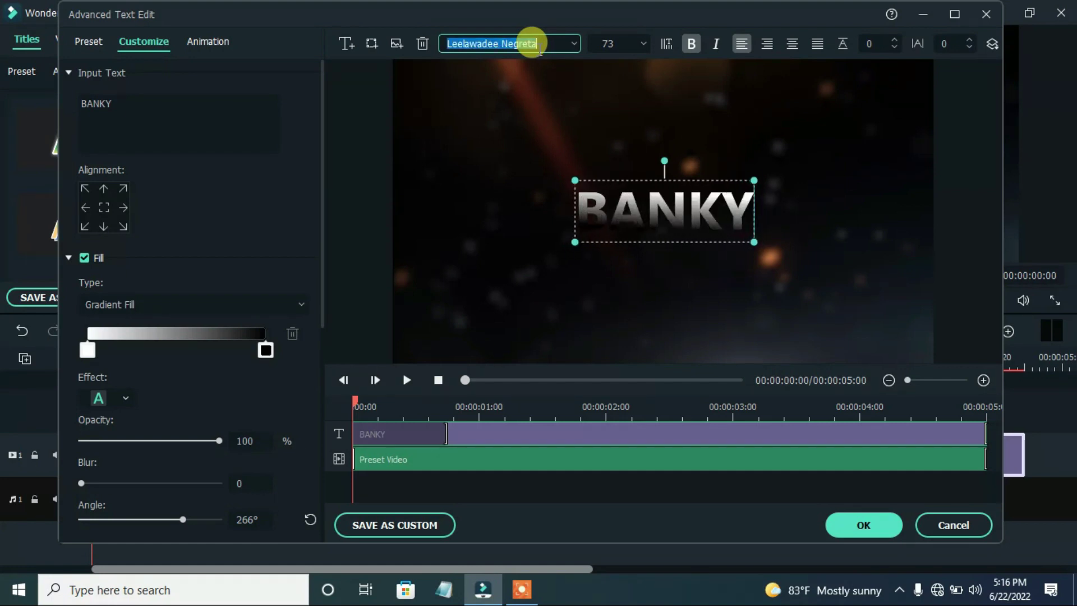
pyautogui.scroll(-2, 532, 44)
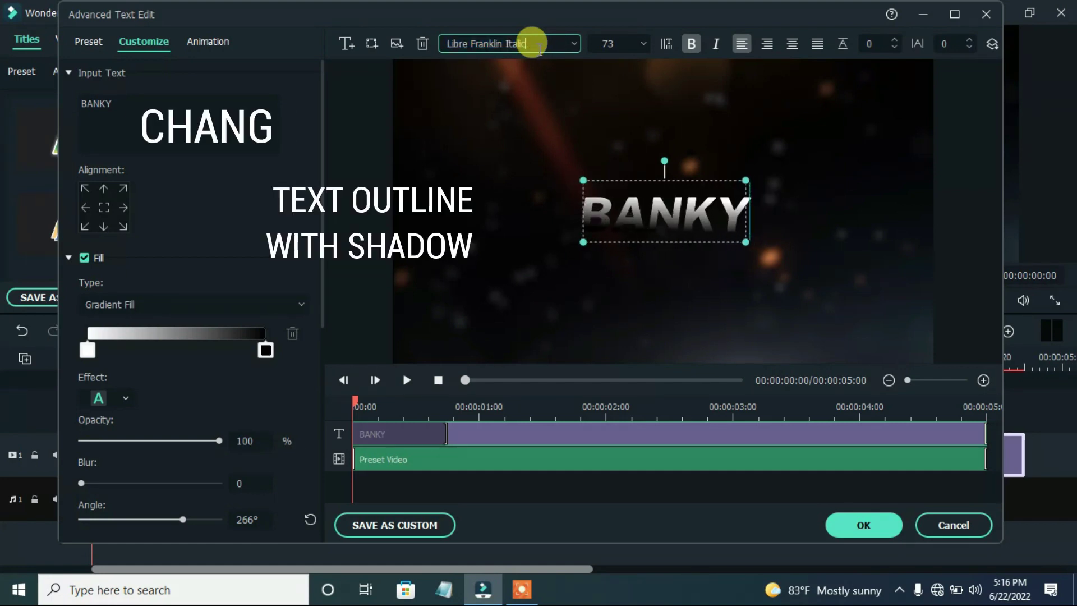
pyautogui.scroll(-2, 533, 44)
pyautogui.scroll(-1, 533, 44)
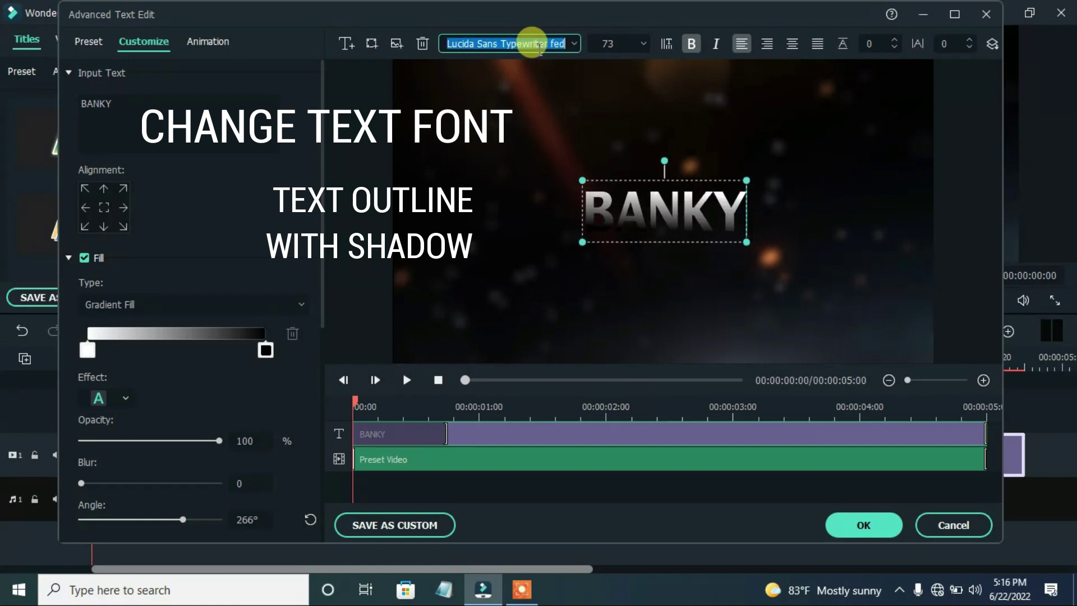
pyautogui.click(406, 380)
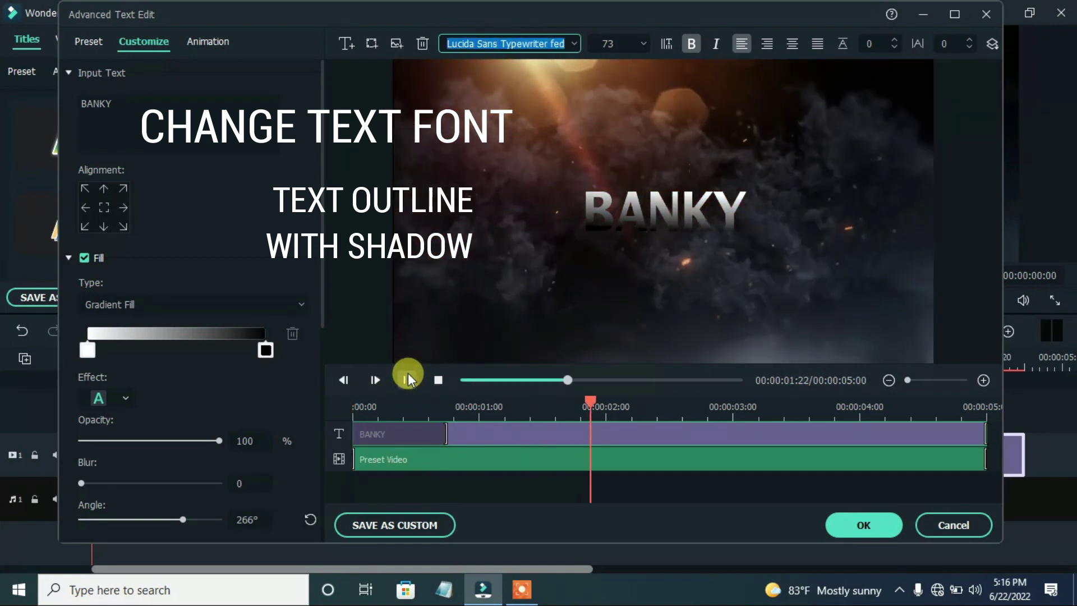
pyautogui.click(465, 379)
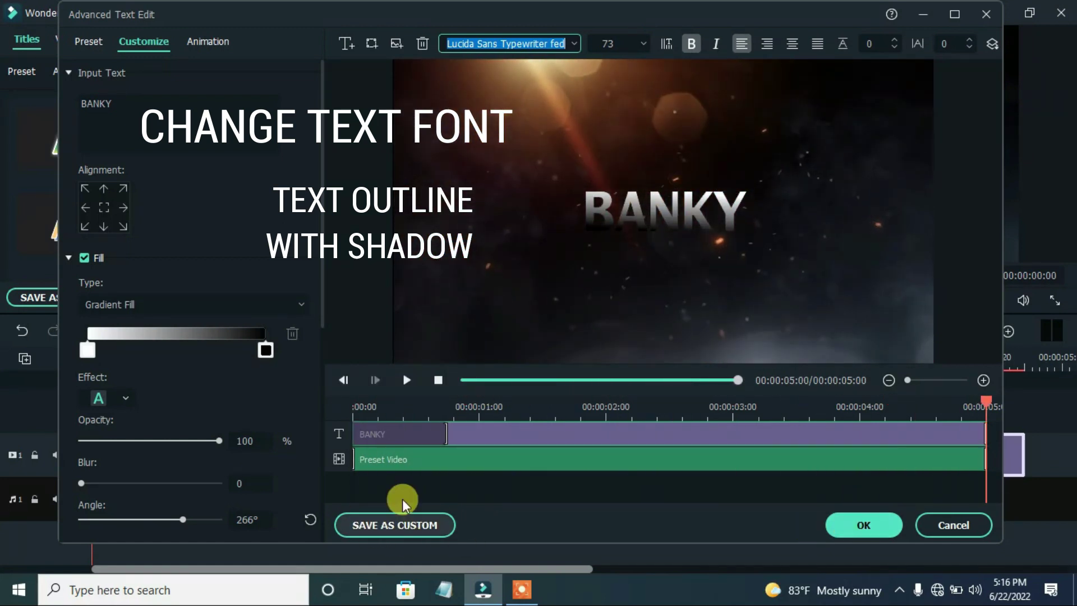
pyautogui.moveTo(320, 190); pyautogui.dragTo(321, 379)
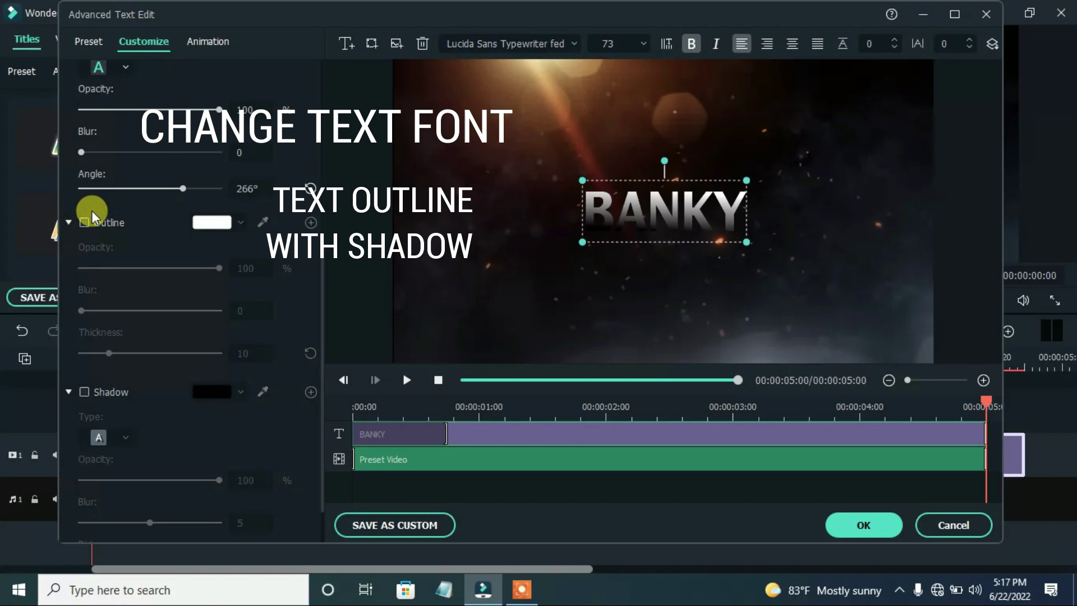
# Give BANKY a thin white outline.
pyautogui.click(85, 222)
pyautogui.moveTo(325, 303); pyautogui.dragTo(311, 140)
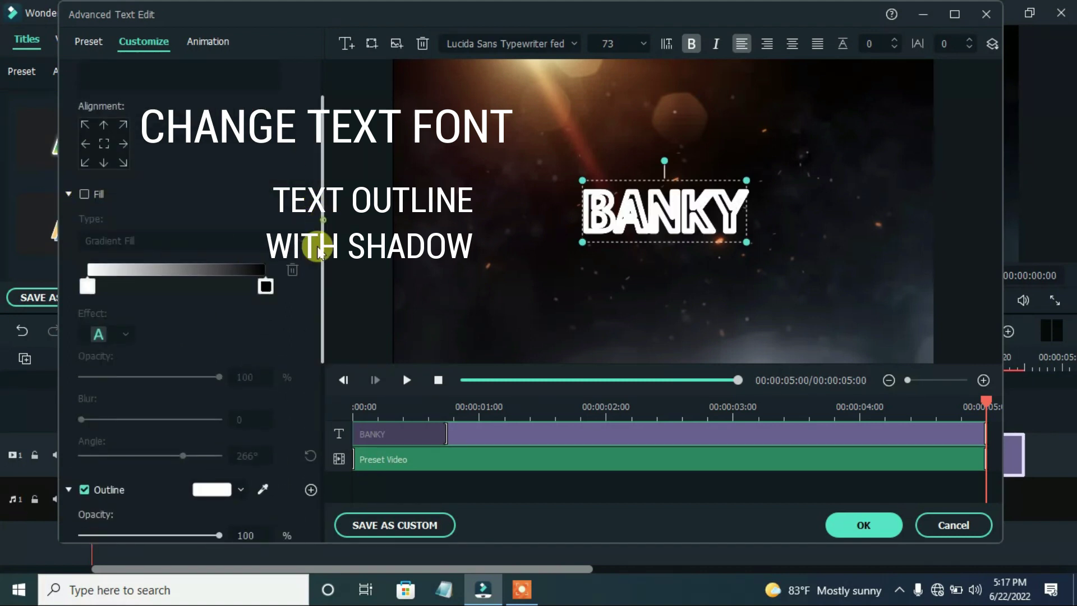
pyautogui.moveTo(322, 202); pyautogui.dragTo(319, 379)
pyautogui.moveTo(101, 320); pyautogui.dragTo(86, 318)
pyautogui.scroll(-1, 313, 356)
# Add a white shadow to BANKY and preview the restyled title.
pyautogui.click(83, 339)
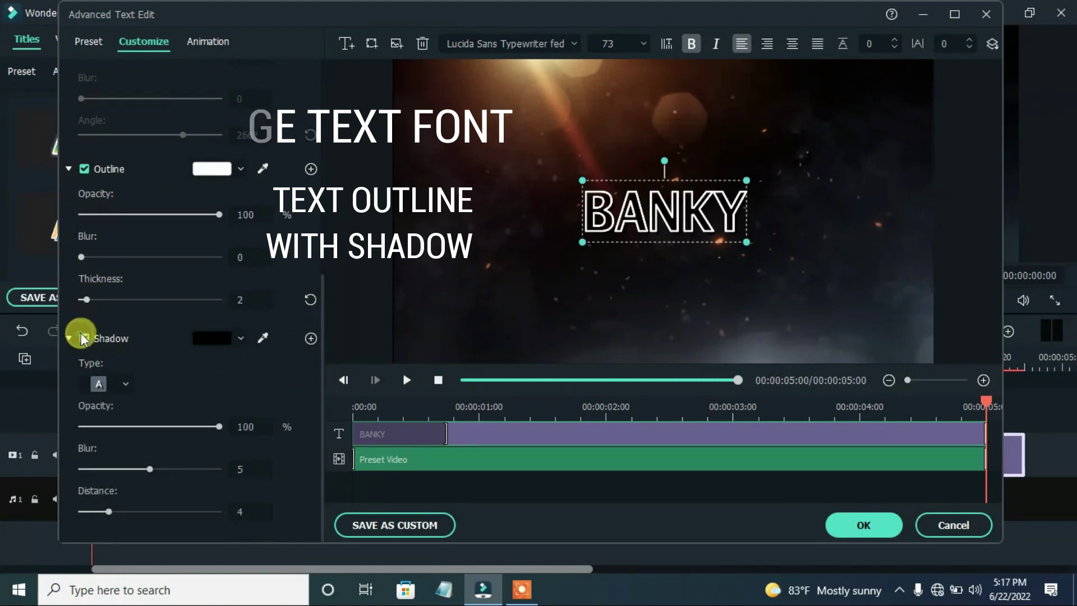
pyautogui.click(242, 338)
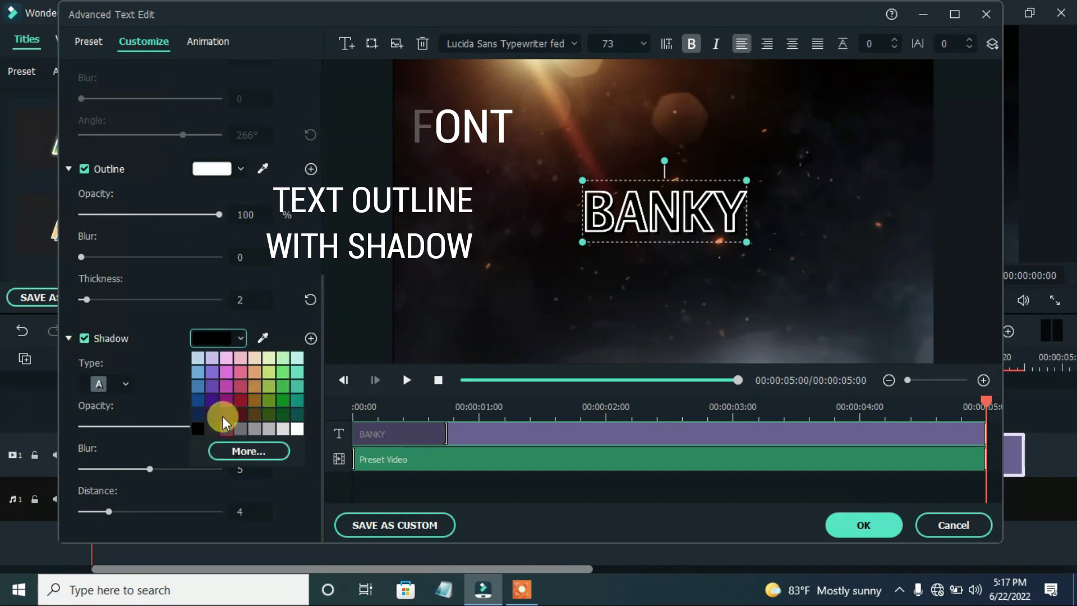
pyautogui.click(222, 417)
pyautogui.click(238, 339)
pyautogui.click(297, 428)
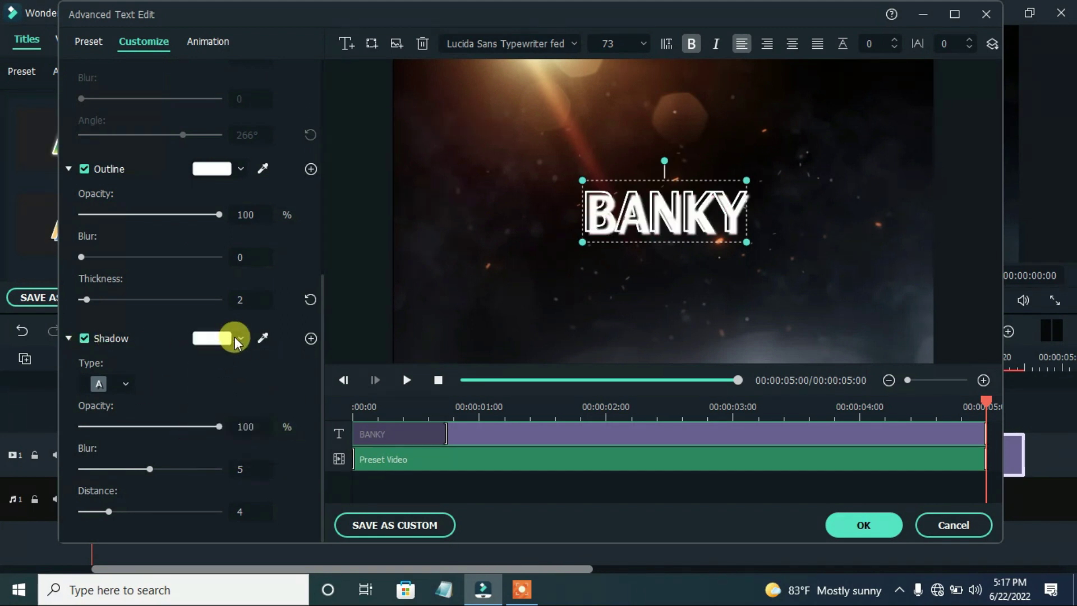
pyautogui.click(419, 382)
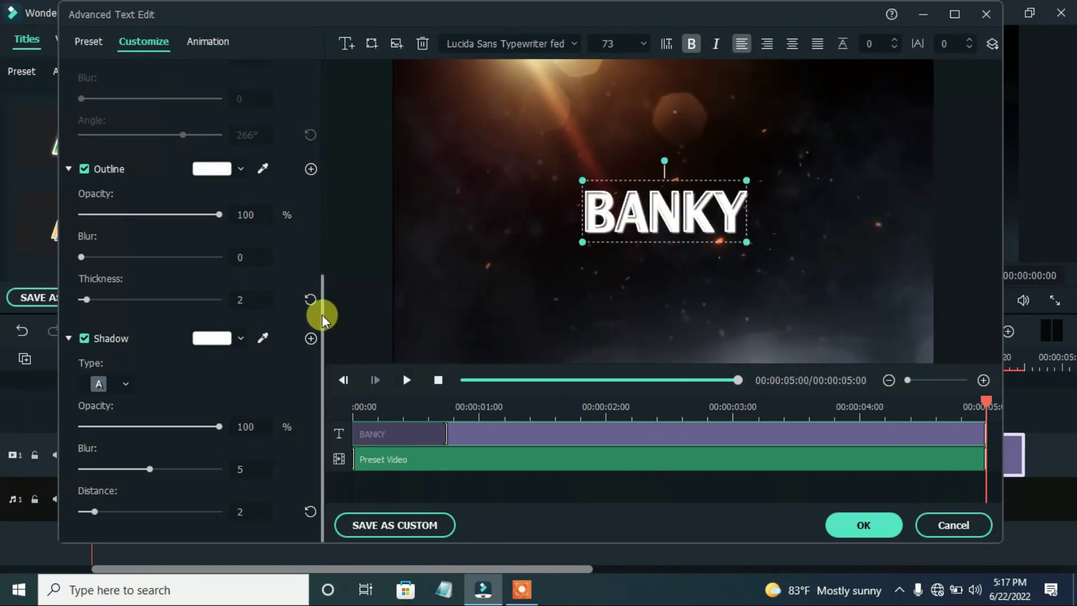
# Replace BANKY with FILMORA 11.4 and preview the title.
pyautogui.moveTo(322, 317); pyautogui.dragTo(158, 127)
pyautogui.press('BackSpace')
pyautogui.press('BackSpace')
pyautogui.press('BackSpace')
pyautogui.write('FIL')
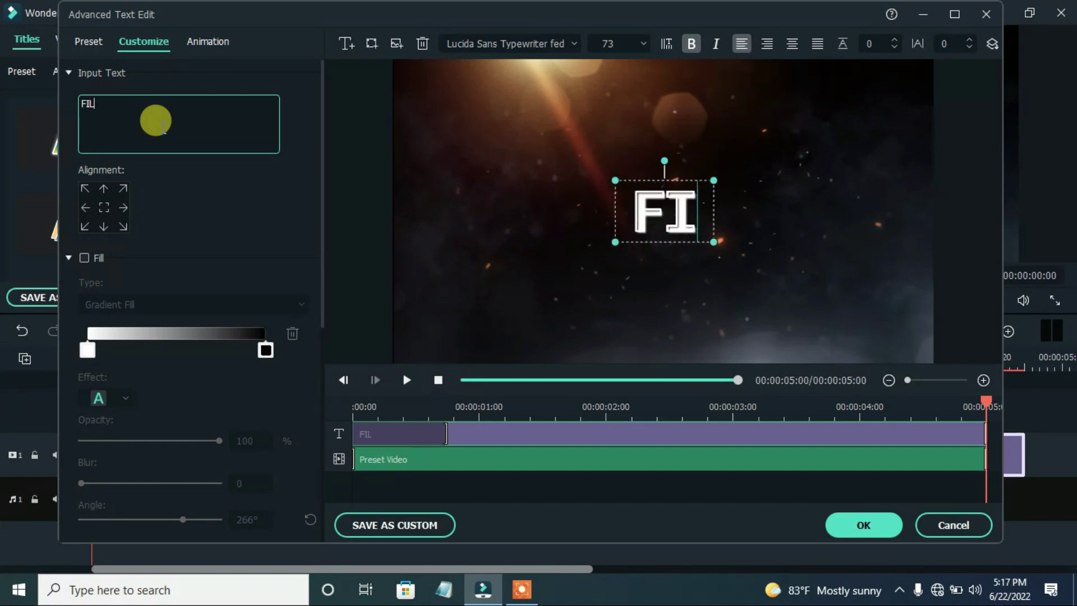
pyautogui.write('MORA 11.4')
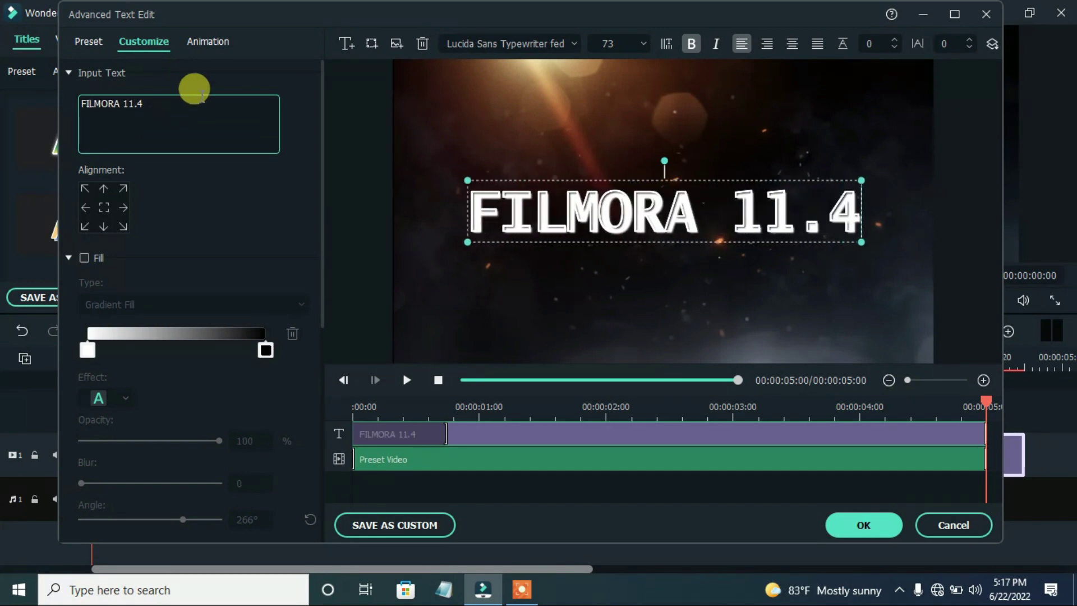
pyautogui.click(416, 380)
pyautogui.click(469, 377)
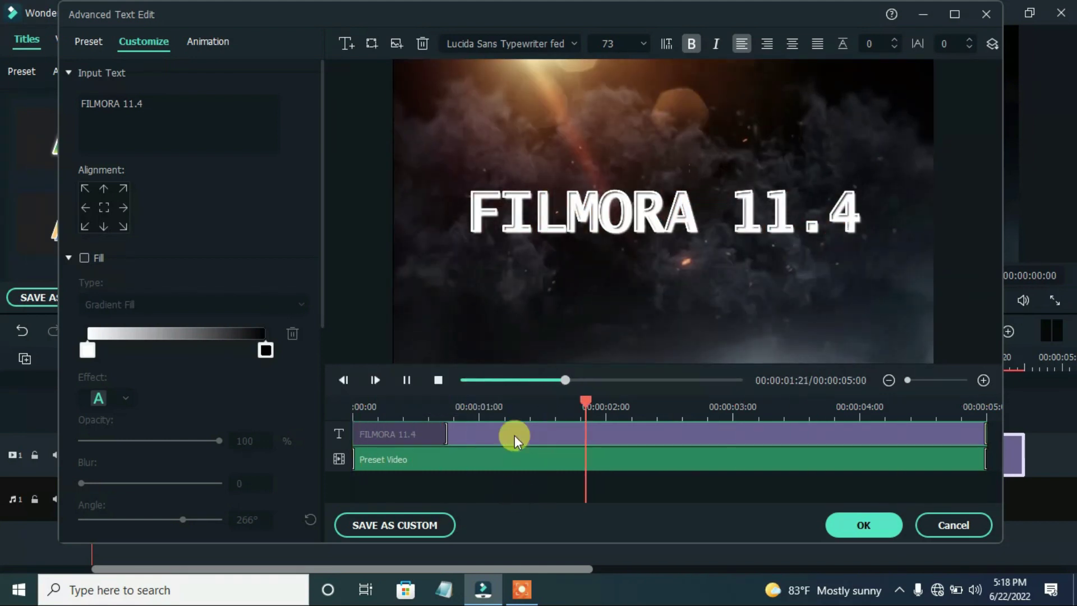
# Save the styled title as a custom preset and close Advanced Text Edit.
pyautogui.click(403, 524)
pyautogui.click(402, 241)
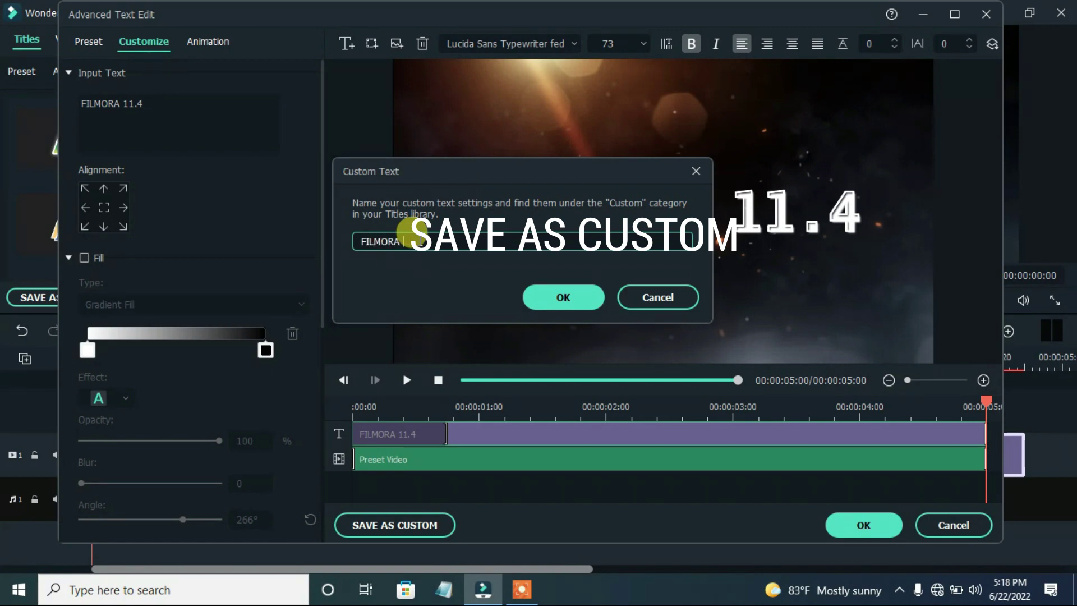
pyautogui.click(564, 299)
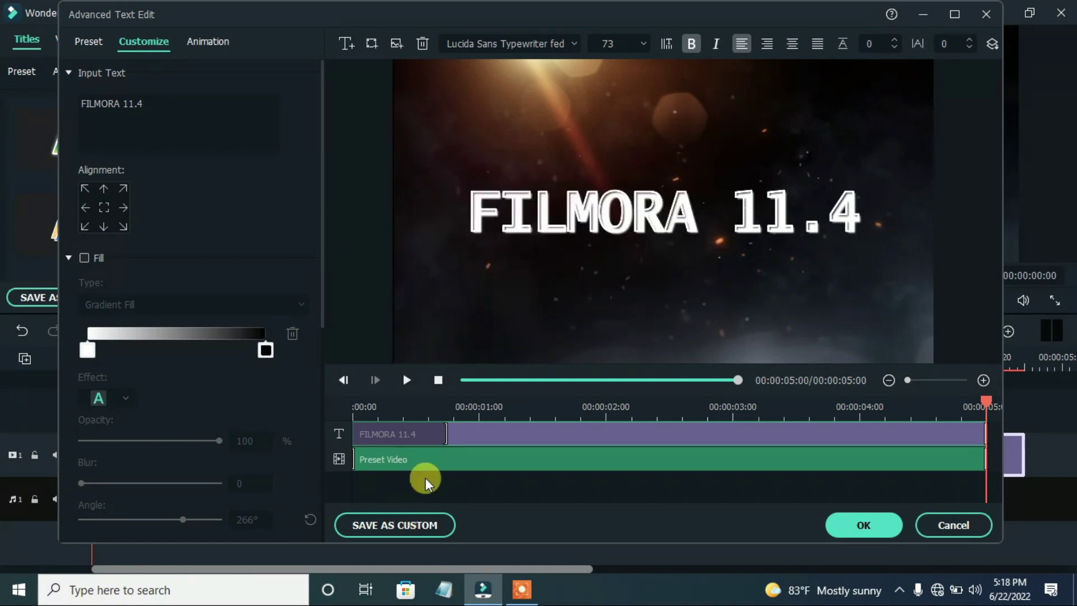
pyautogui.click(864, 531)
# Swap the trailer clip for the FILMORA 11.4 custom title and play it.
pyautogui.click(493, 296)
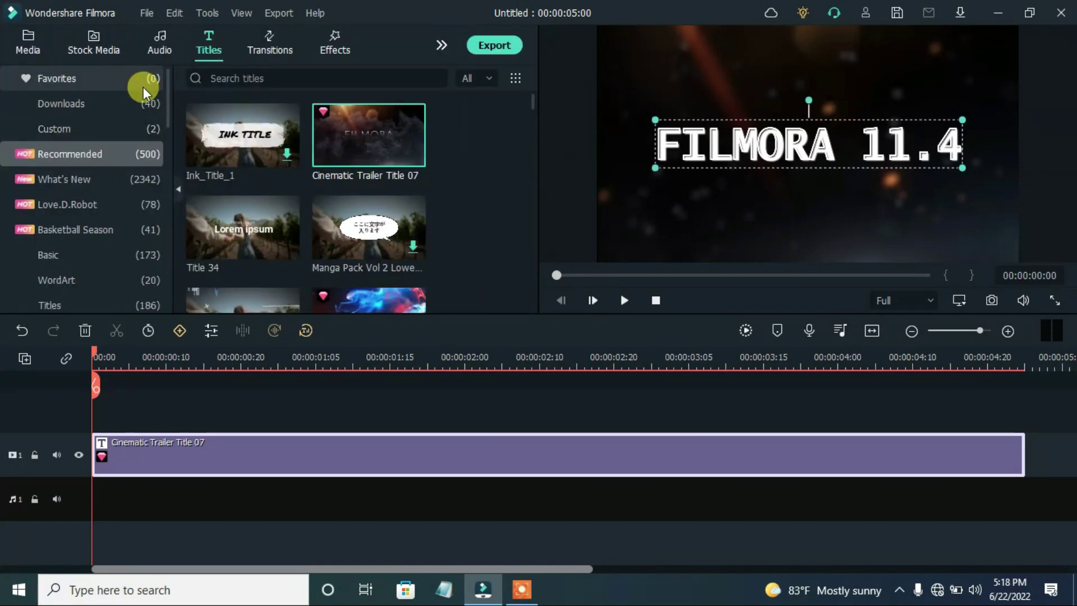
pyautogui.click(58, 135)
pyautogui.click(85, 330)
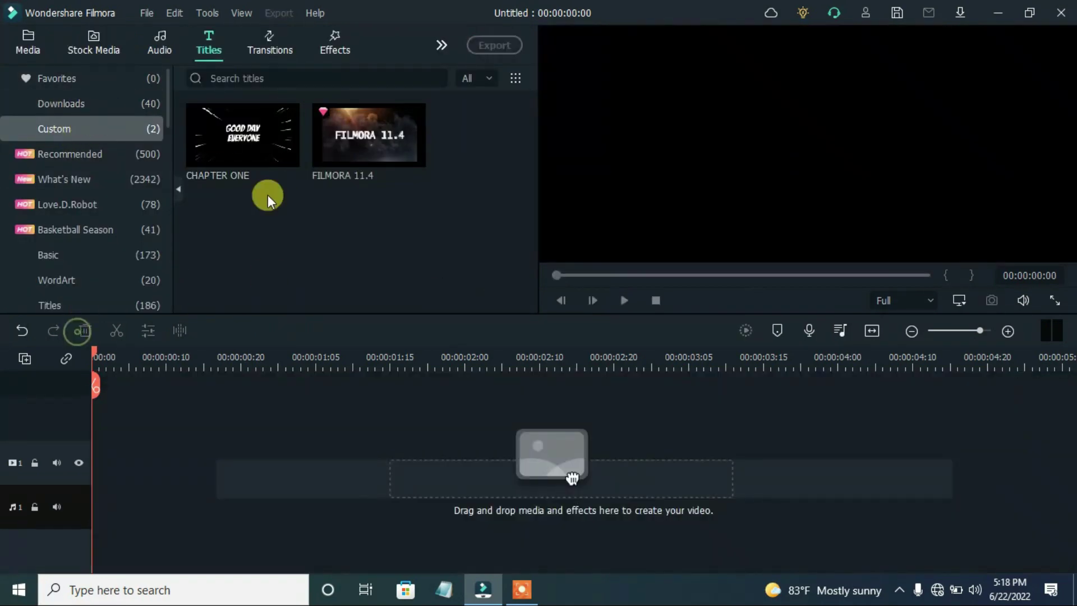
pyautogui.moveTo(572, 477); pyautogui.dragTo(106, 459)
pyautogui.click(623, 300)
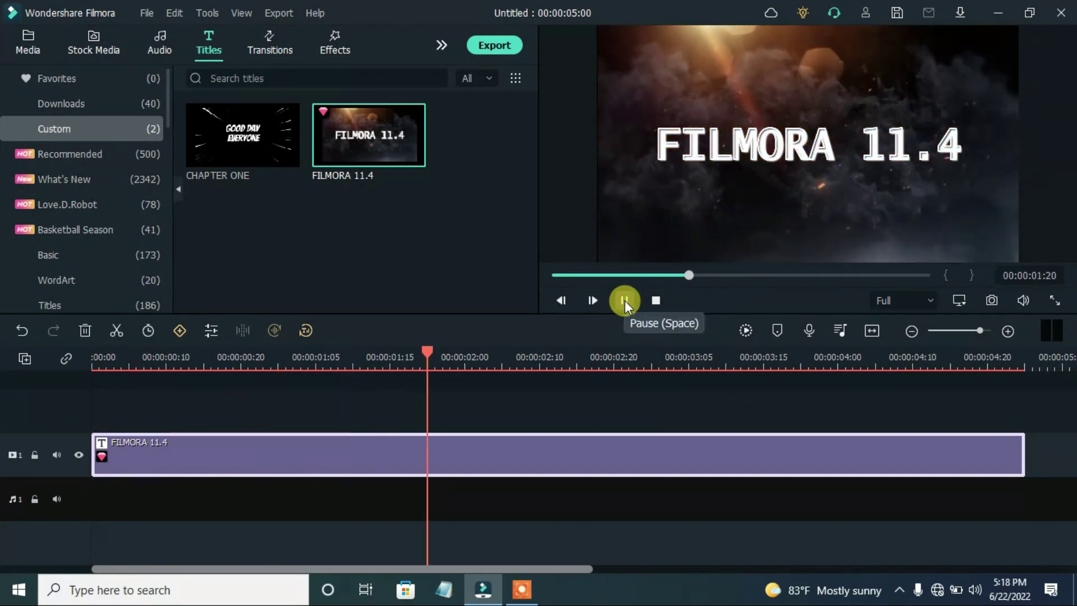
pyautogui.click(555, 275)
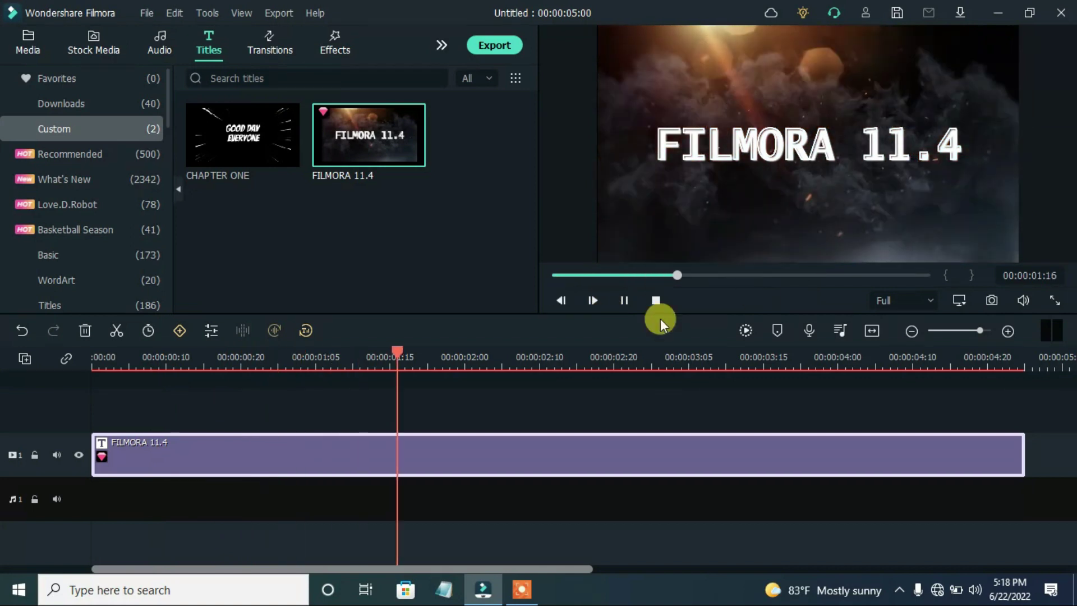
# Preview Art Titles 01, 06 and 16, then delete the FILMORA 11.4 clip.
pyautogui.click(88, 154)
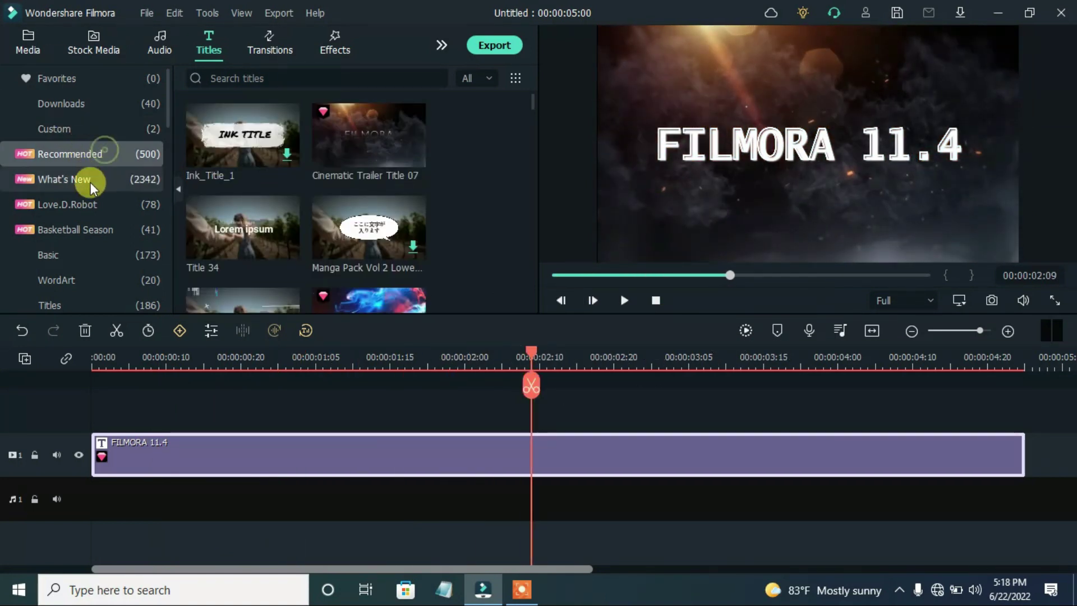
pyautogui.scroll(-5, 532, 101)
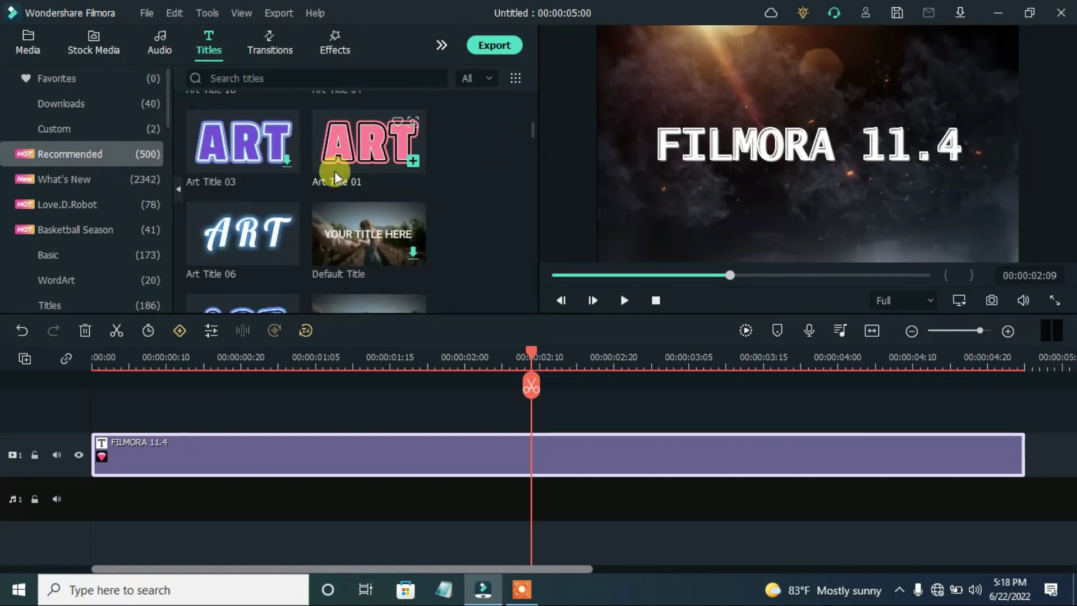
pyautogui.click(354, 148)
pyautogui.click(242, 246)
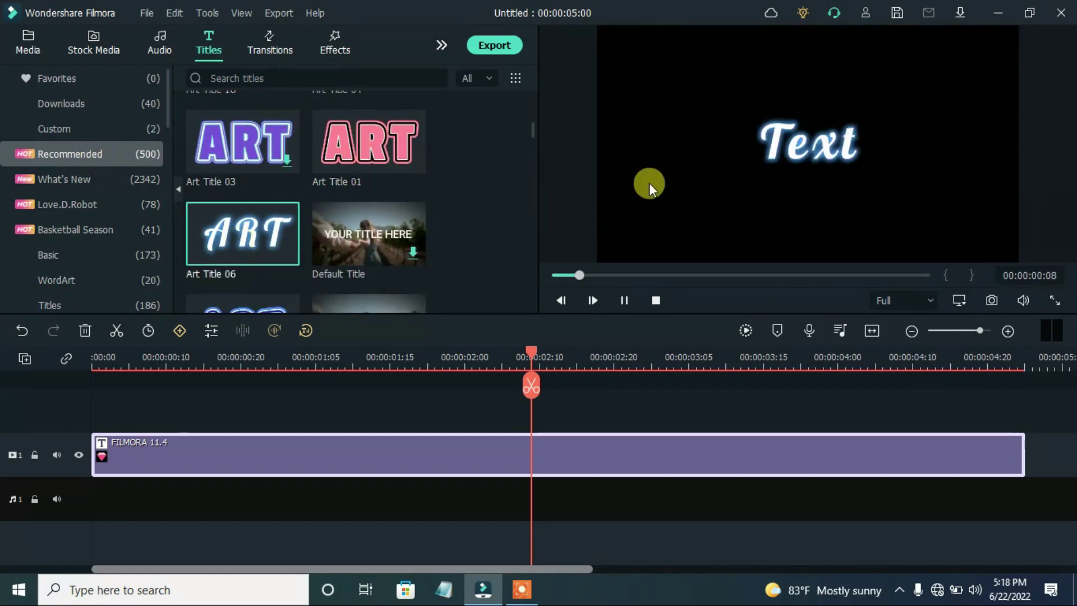
pyautogui.scroll(-3, 535, 137)
pyautogui.click(242, 180)
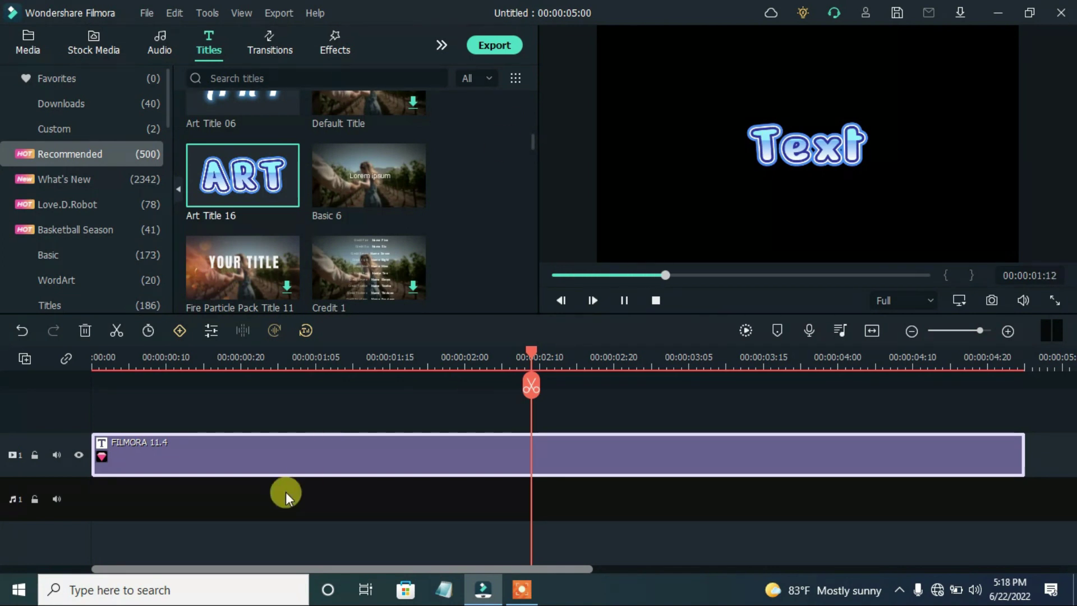
pyautogui.click(85, 333)
# Add Art Title 16 to the timeline and open its word art styles.
pyautogui.moveTo(190, 202); pyautogui.dragTo(207, 448)
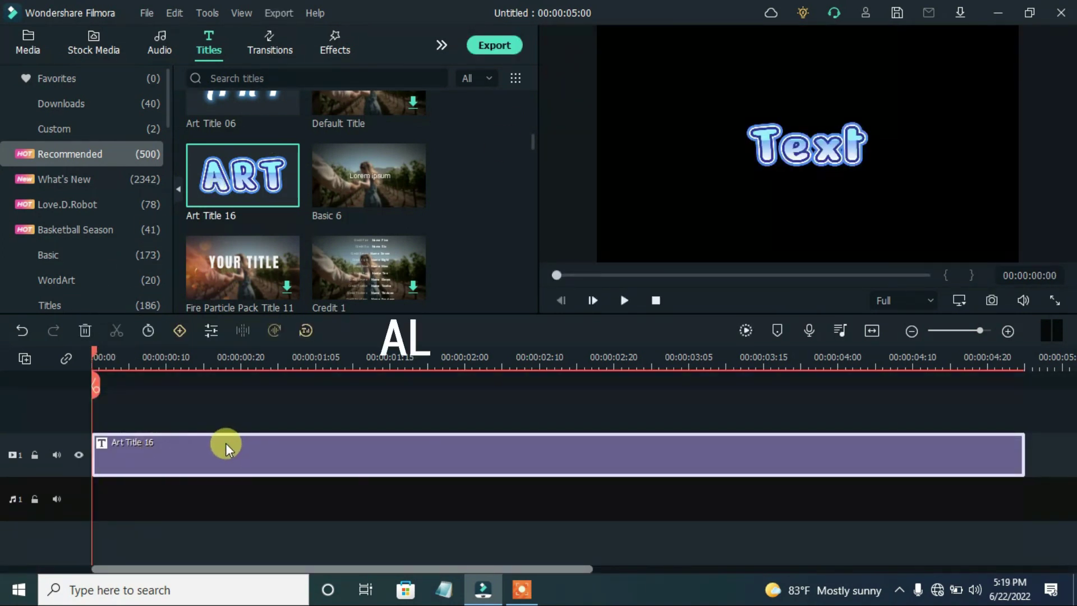
pyautogui.doubleClick(226, 447)
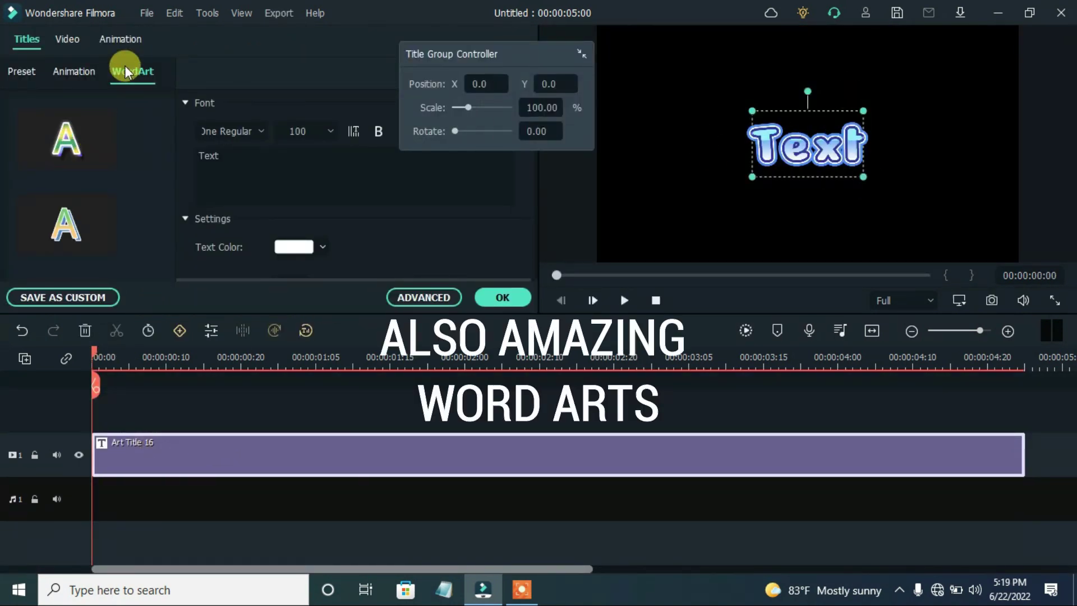
pyautogui.click(77, 70)
pyautogui.click(114, 71)
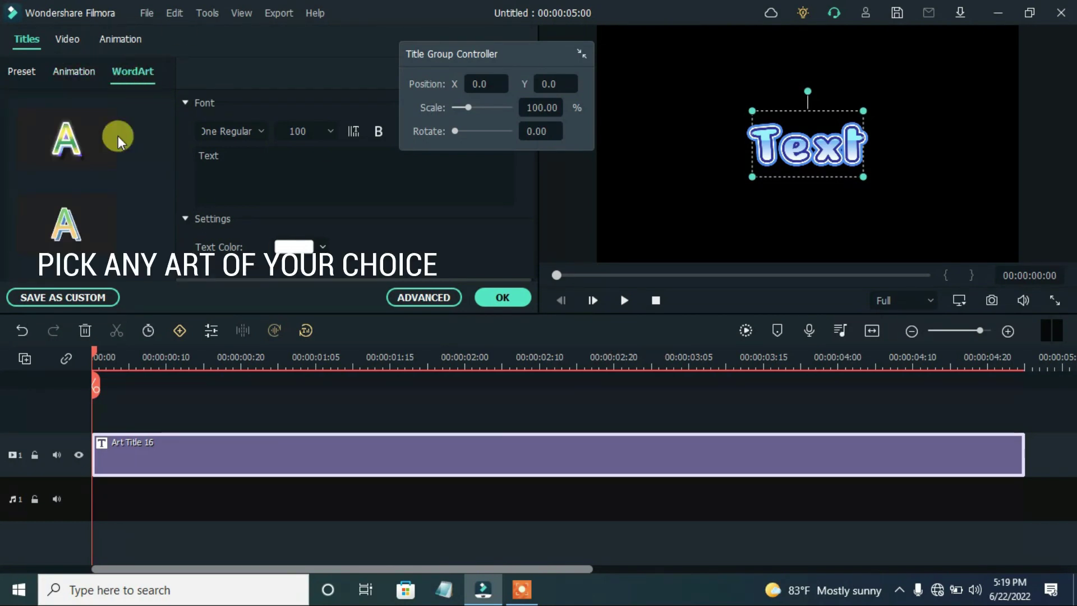
# Apply the golden outlined word art style to the text and close the editor.
pyautogui.click(84, 234)
pyautogui.scroll(-1, 88, 236)
pyautogui.click(89, 253)
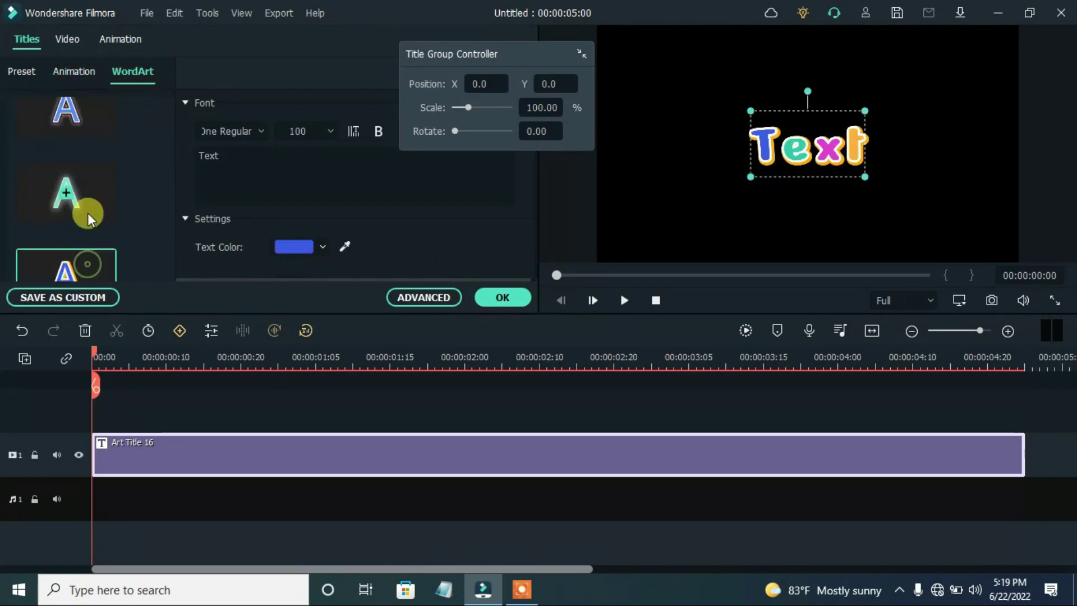
pyautogui.scroll(-1, 88, 253)
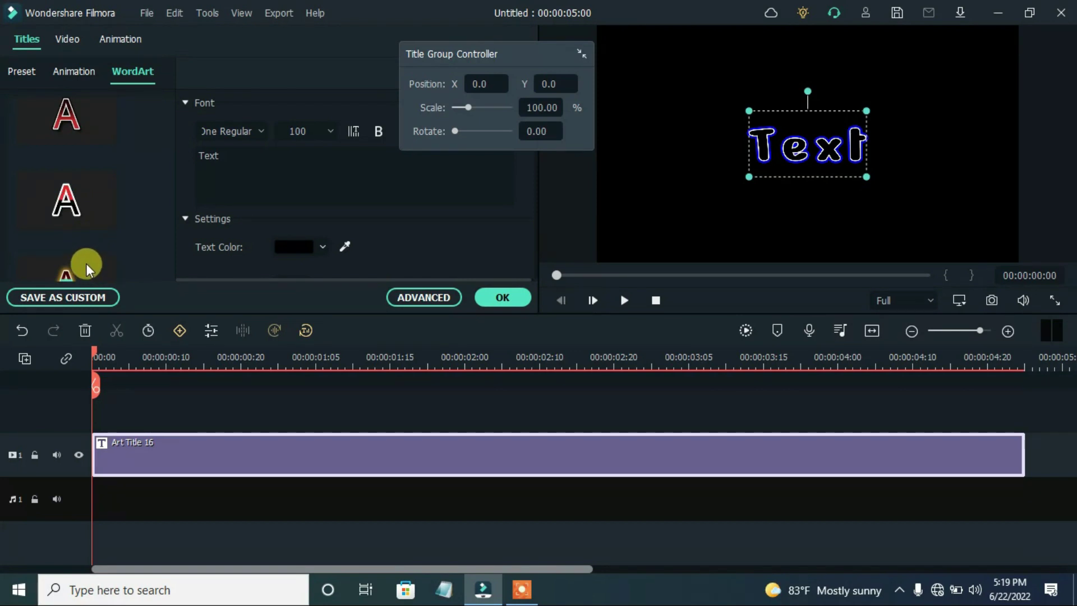
pyautogui.scroll(-1, 88, 263)
pyautogui.scroll(-1, 91, 244)
pyautogui.scroll(-1, 91, 242)
pyautogui.scroll(-1, 92, 246)
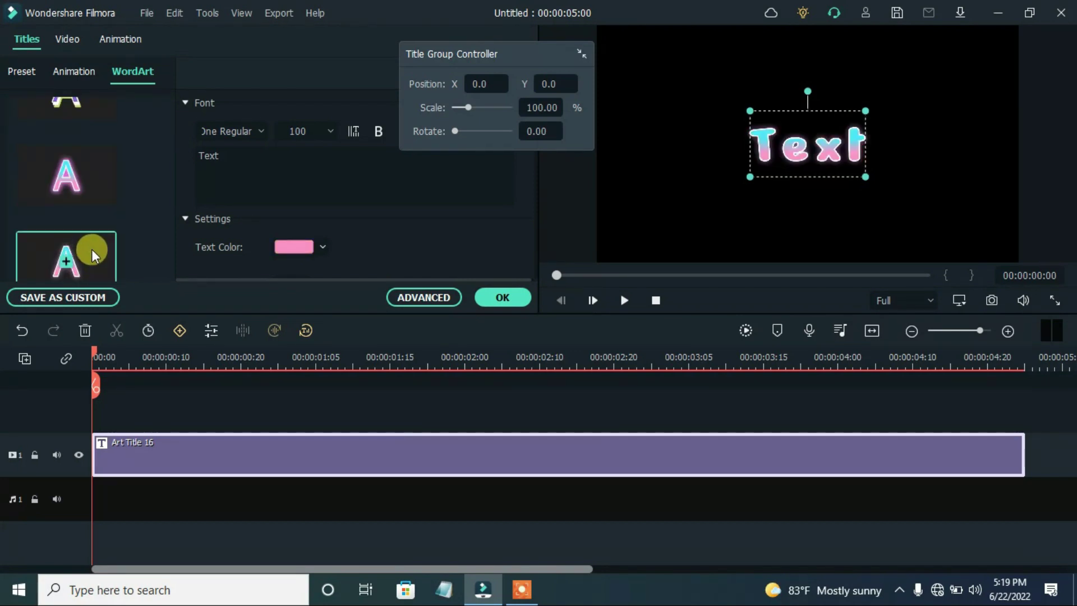
pyautogui.scroll(-1, 95, 168)
pyautogui.scroll(-1, 89, 160)
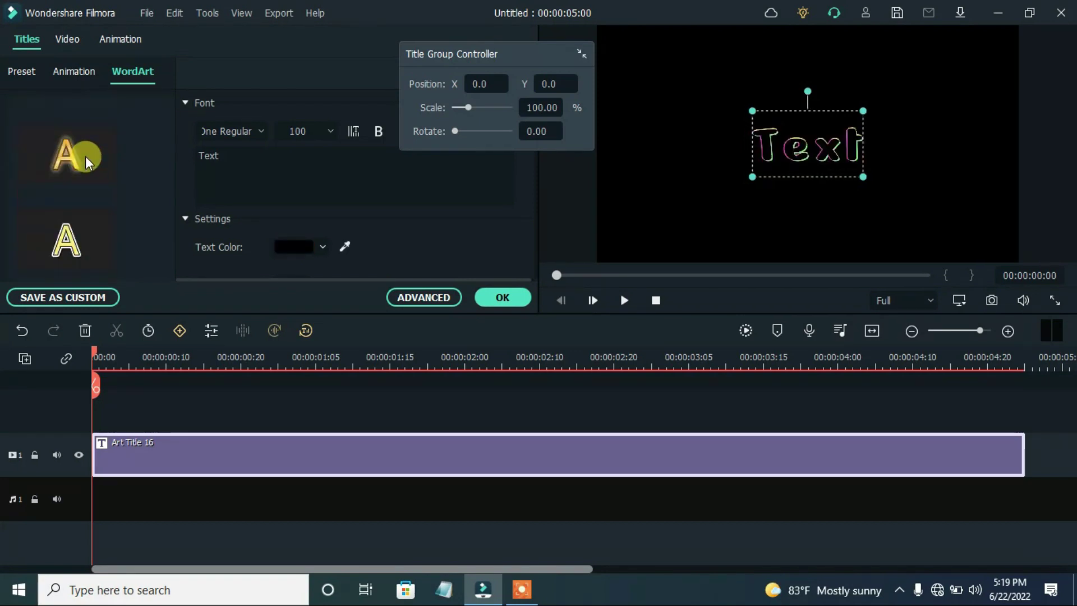
pyautogui.moveTo(65, 154)
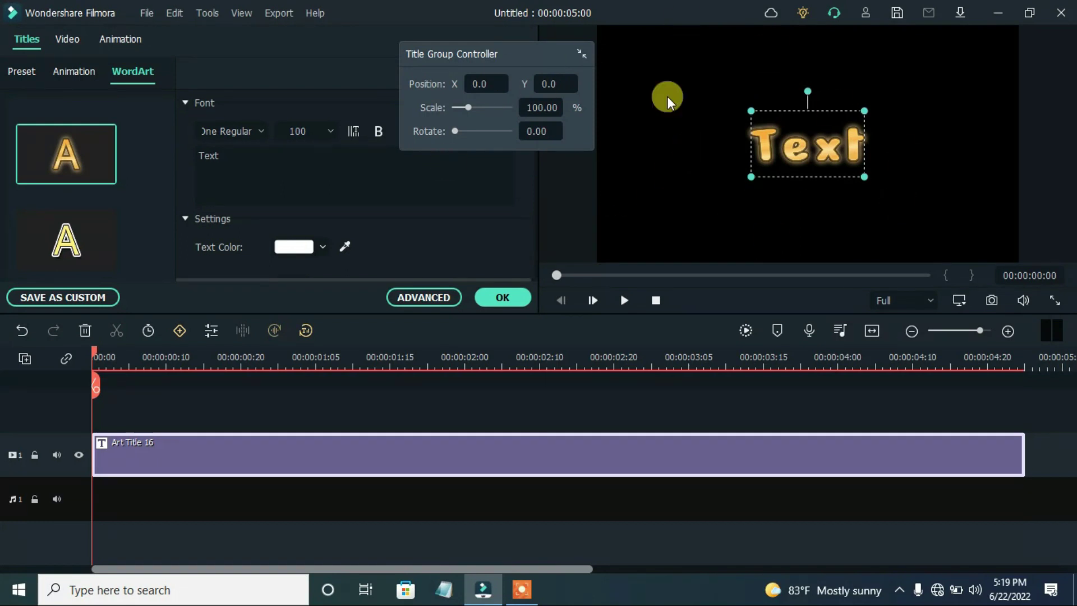
pyautogui.click(506, 298)
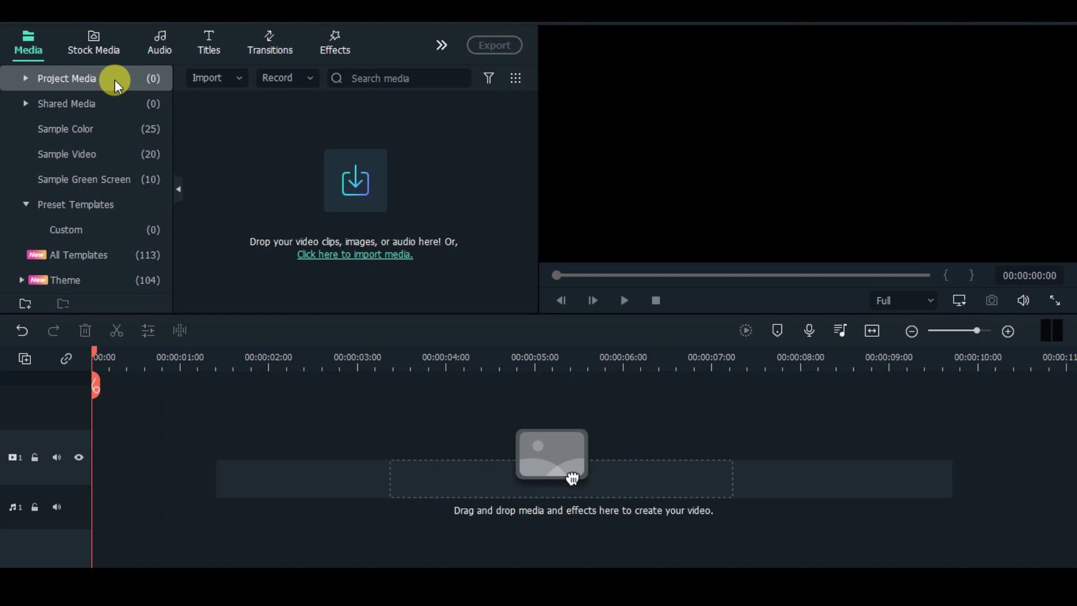
# Place Title 34 at the timeline start, scrub its animation, and open its text settings.
pyautogui.click(218, 54)
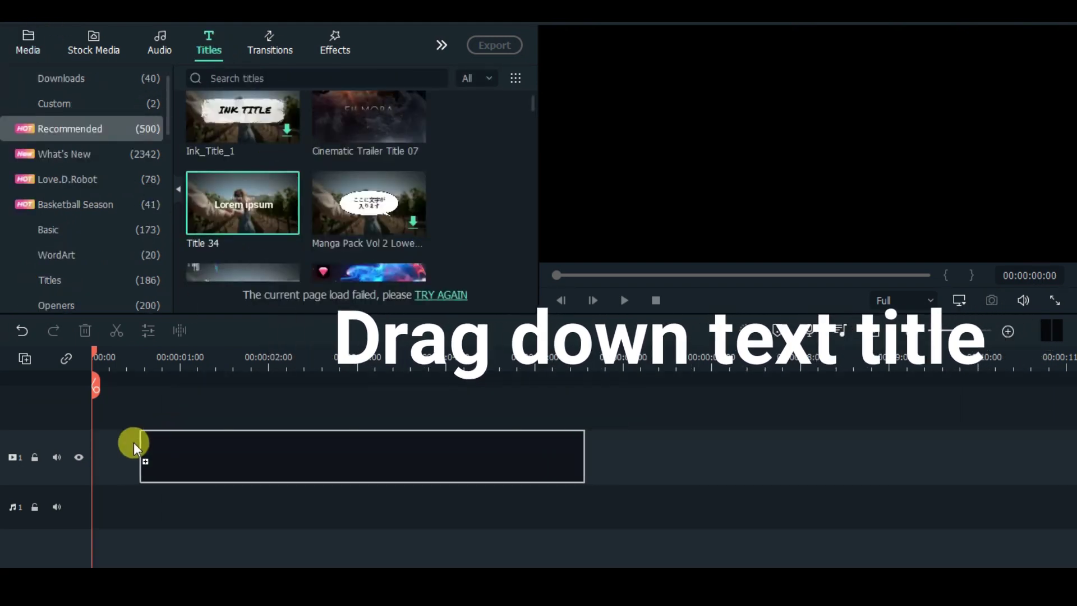
pyautogui.moveTo(572, 478); pyautogui.dragTo(100, 444)
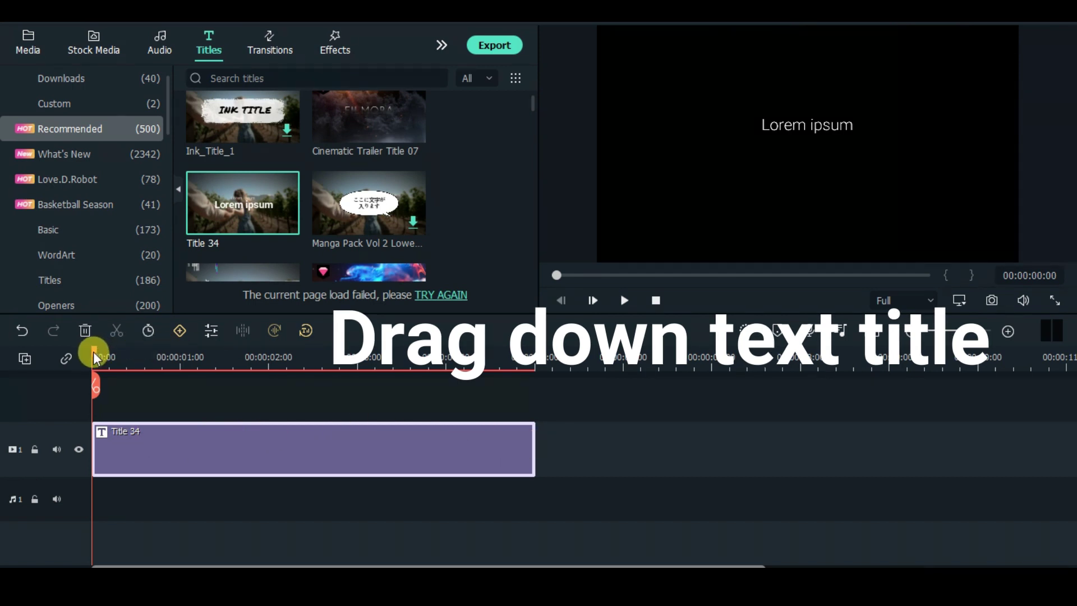
pyautogui.moveTo(94, 357)
pyautogui.mouseDown()
pyautogui.moveTo(106, 358)
pyautogui.moveTo(93, 357)
pyautogui.mouseUp()
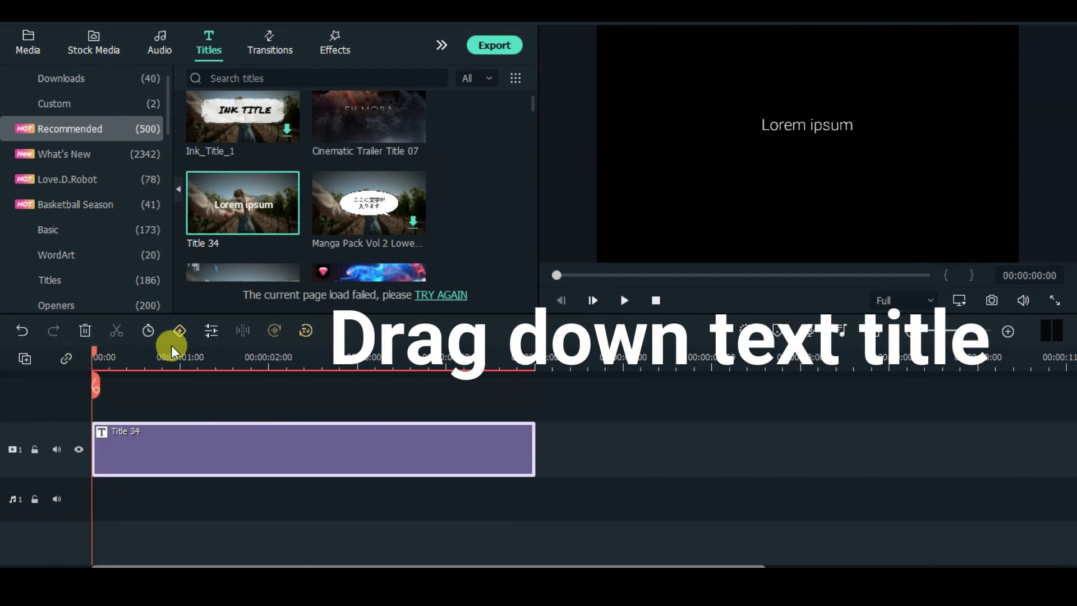
pyautogui.doubleClick(291, 438)
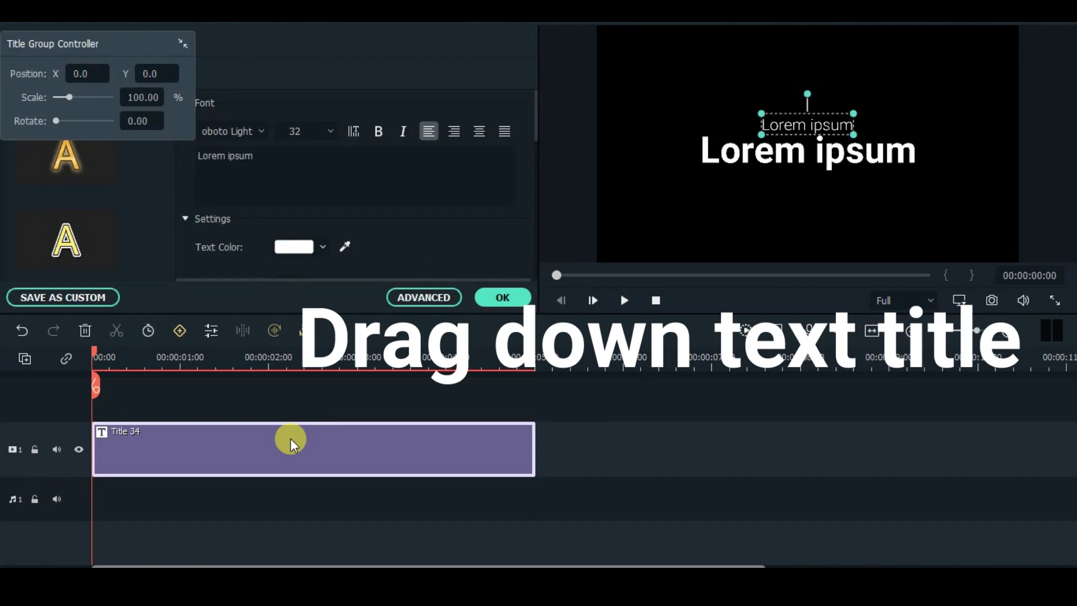
# Delete the large Lorem ipsum layer, centre the other, and replace its text with SMOKE.
pyautogui.click(423, 299)
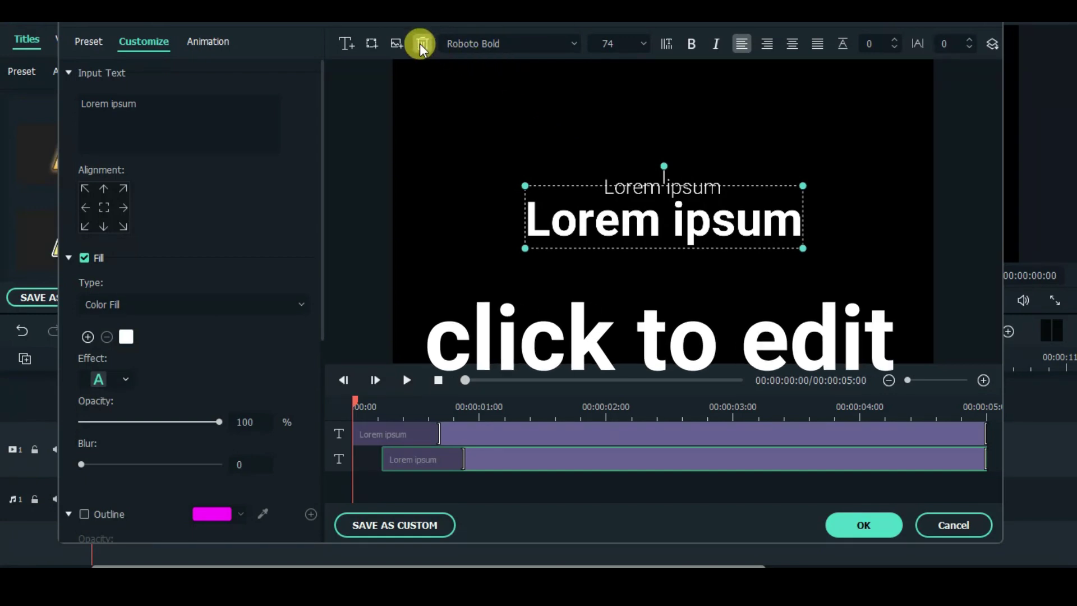
pyautogui.click(423, 42)
pyautogui.click(642, 187)
pyautogui.moveTo(641, 186); pyautogui.dragTo(641, 213)
pyautogui.click(191, 112)
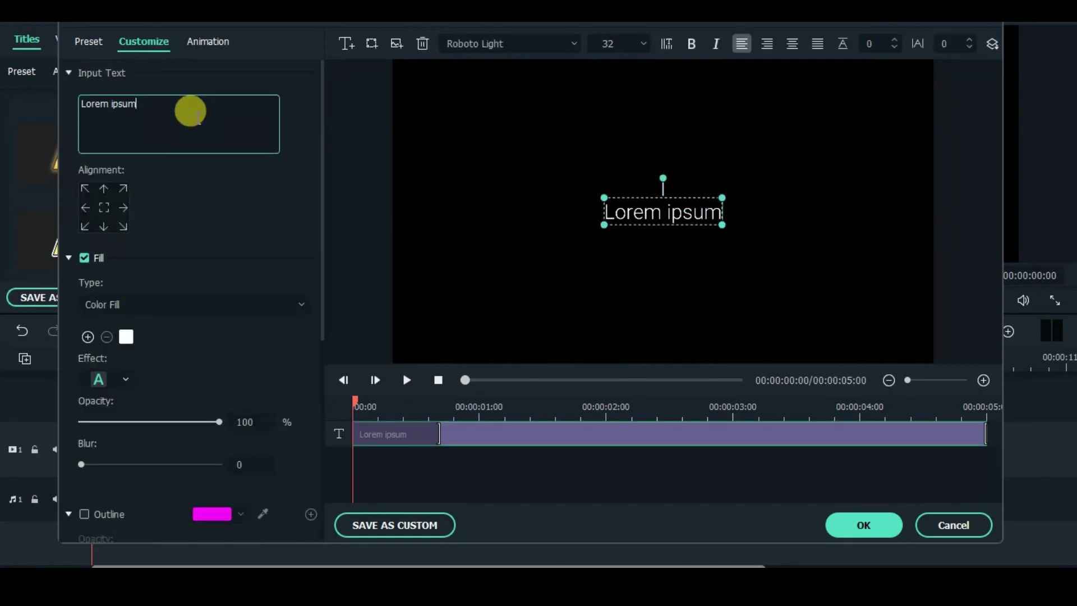
pyautogui.press('BackSpace')
pyautogui.press('BackSpace')
pyautogui.press('BackSpace')
pyautogui.write('SMOKE')
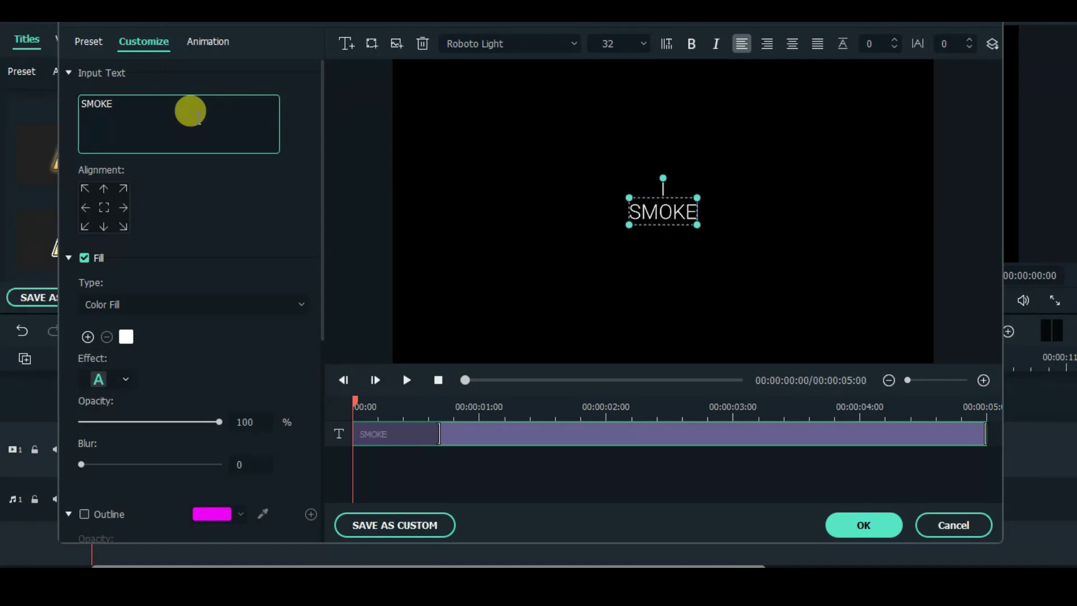
# Set SMOKE to Fjalla One with a white gradient fill.
pyautogui.click(530, 43)
pyautogui.write('FJalla One')
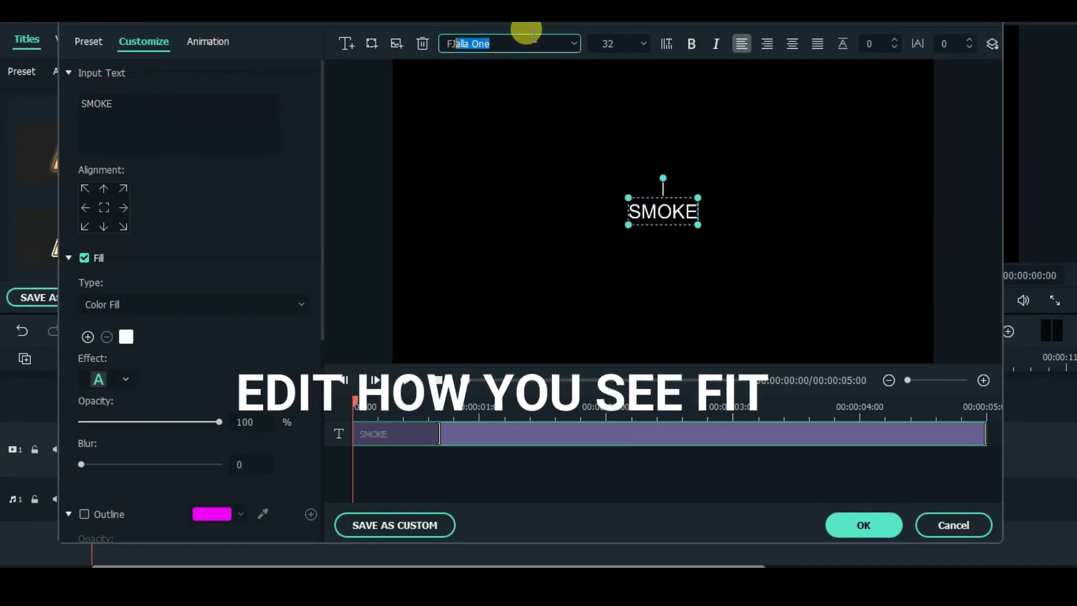
pyautogui.press('Return')
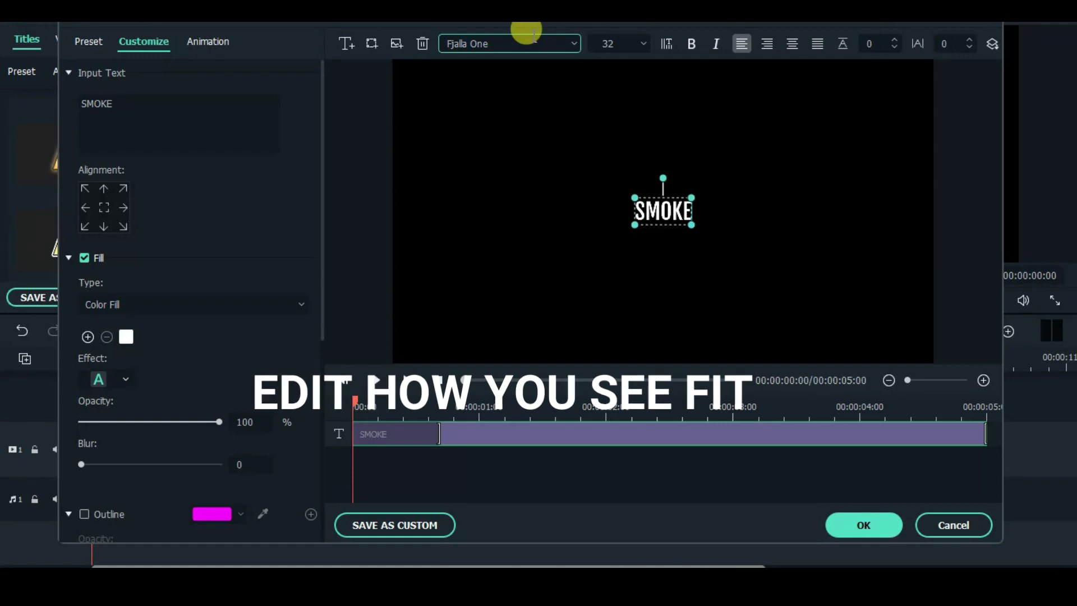
pyautogui.click(239, 304)
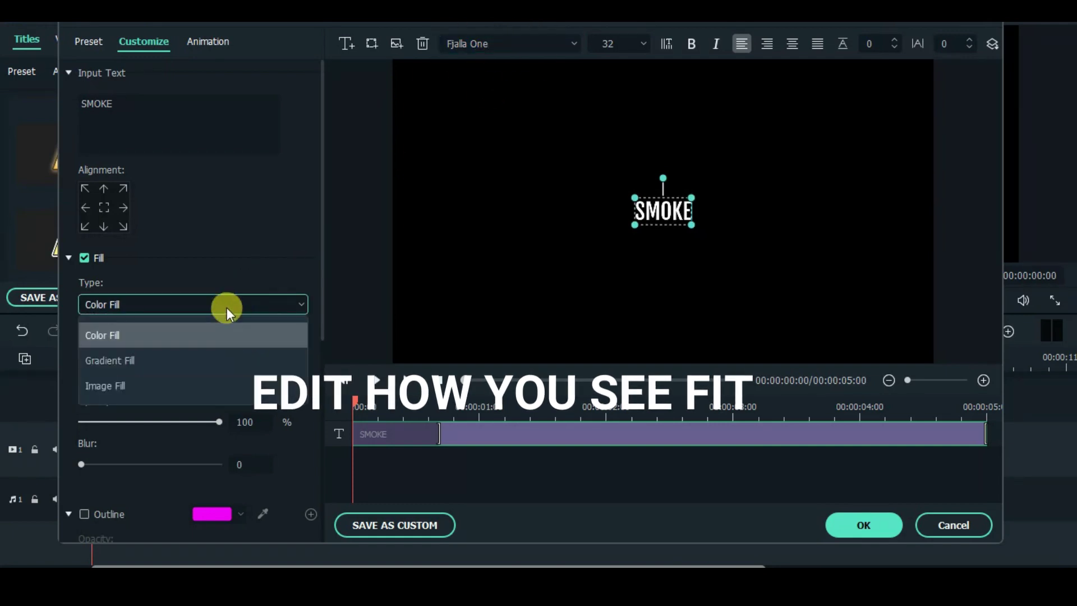
pyautogui.click(171, 356)
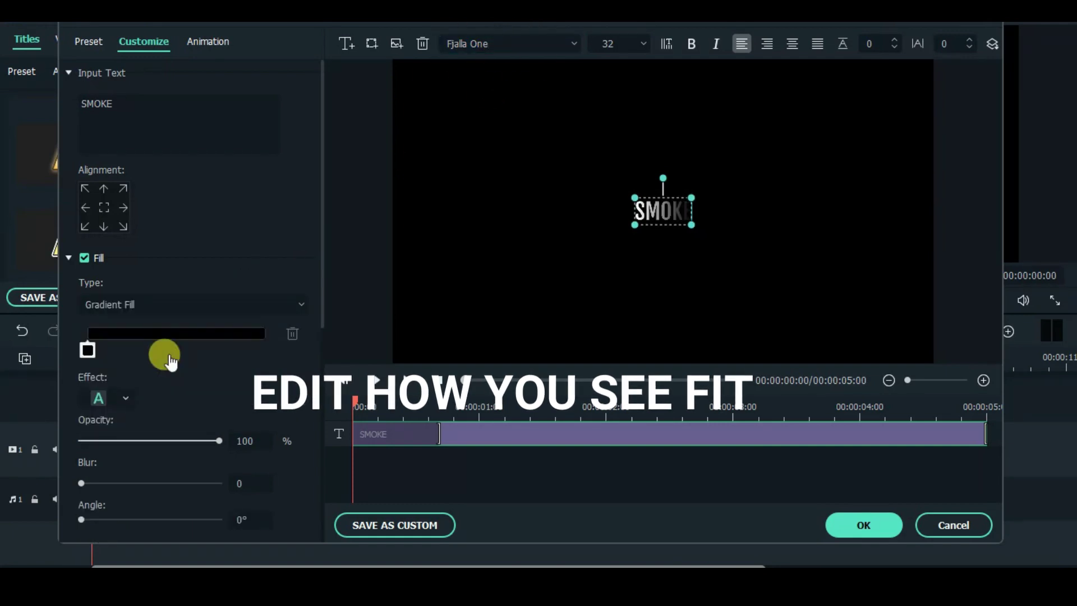
pyautogui.click(89, 351)
pyautogui.click(183, 440)
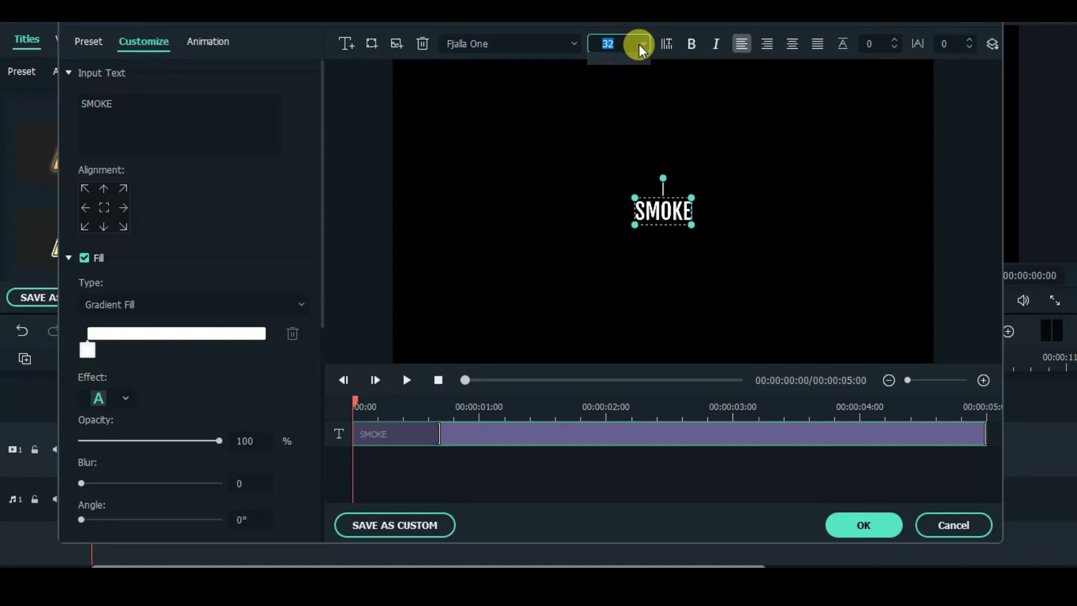
pyautogui.scroll(-5, 613, 134)
# Enlarge SMOKE to size 125, add a drop shadow at distance 5, and preview.
pyautogui.click(612, 156)
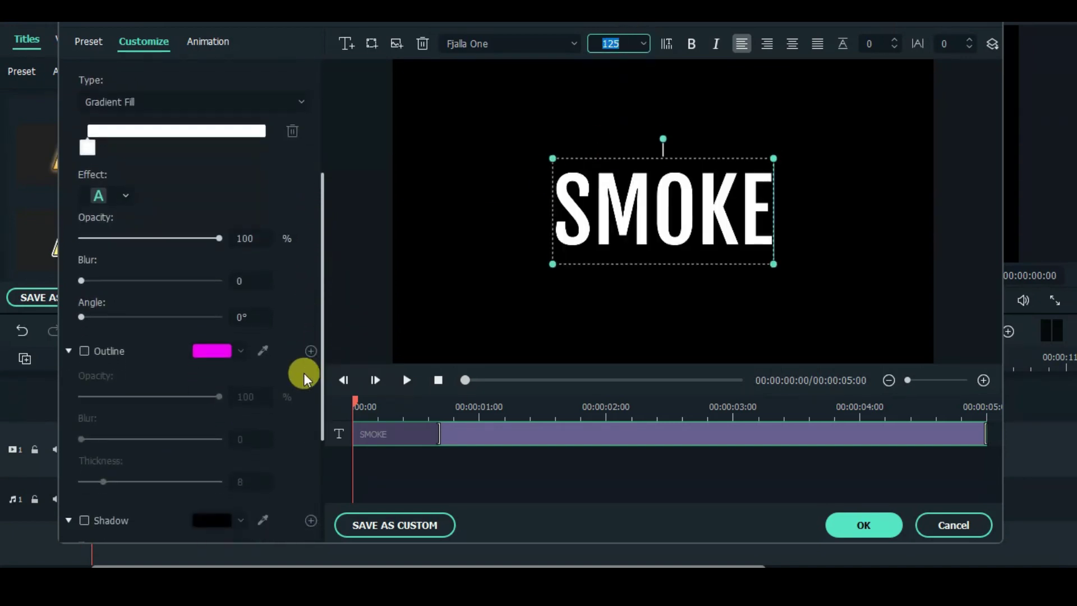
pyautogui.moveTo(321, 255); pyautogui.dragTo(296, 462)
pyautogui.click(86, 339)
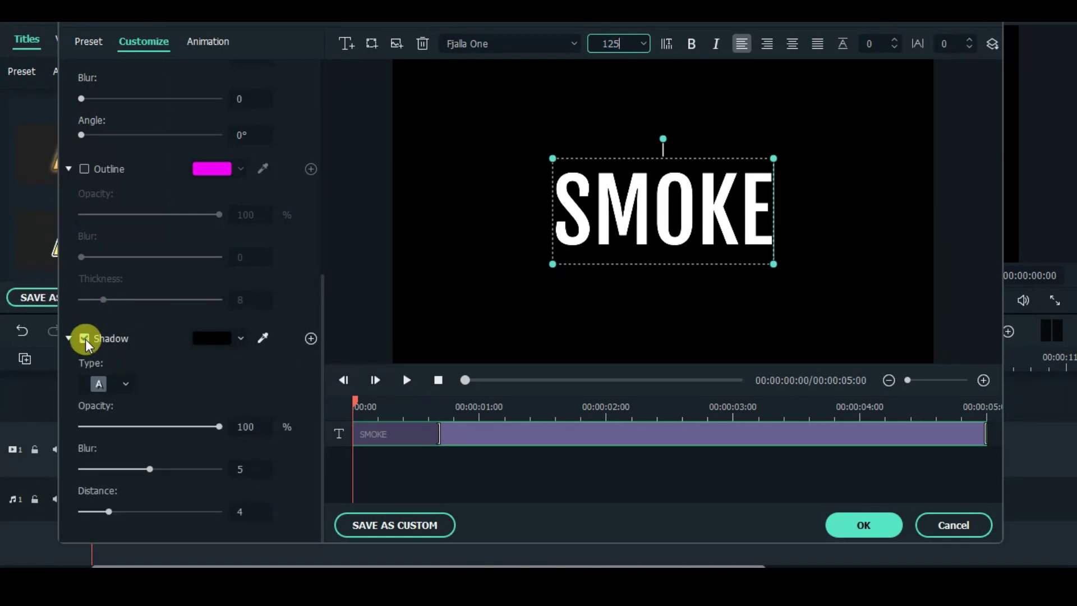
pyautogui.moveTo(109, 511); pyautogui.dragTo(115, 511)
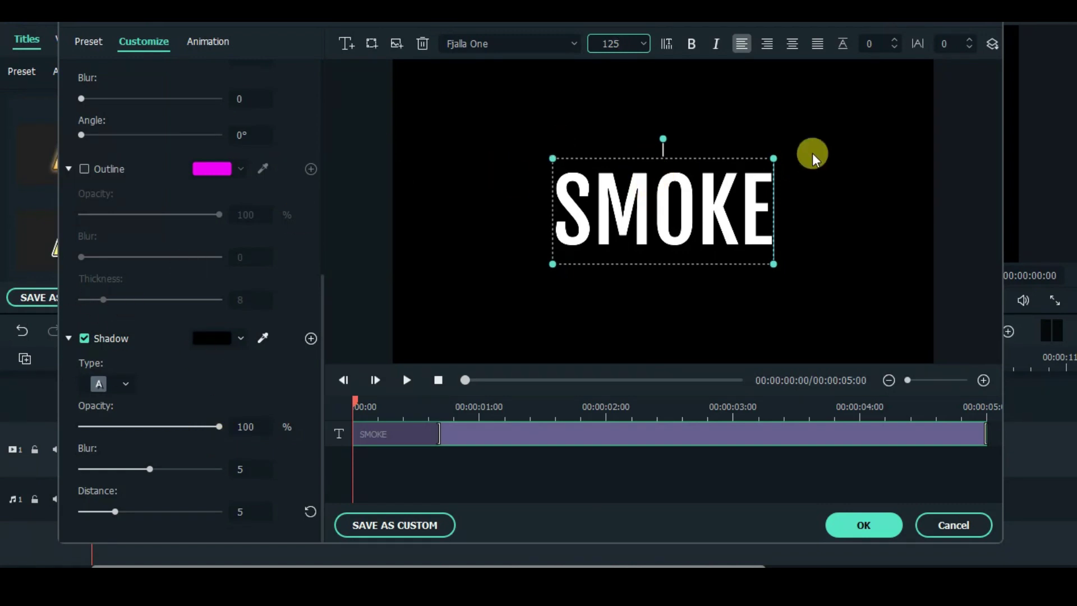
pyautogui.click(653, 194)
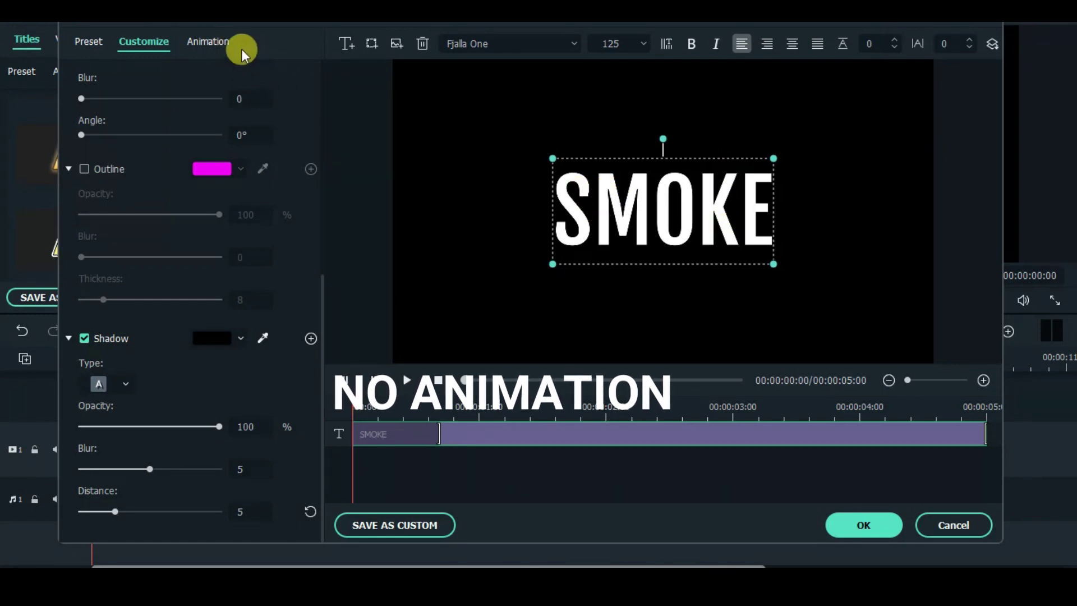
pyautogui.click(406, 383)
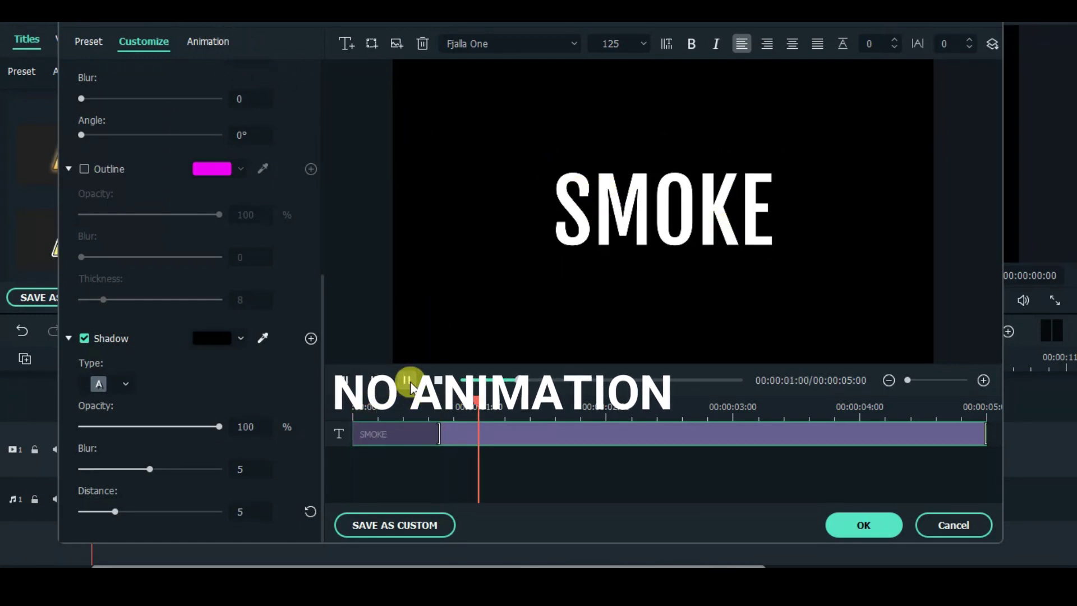
# Apply the customised SMOKE title and close its text settings.
pyautogui.click(884, 523)
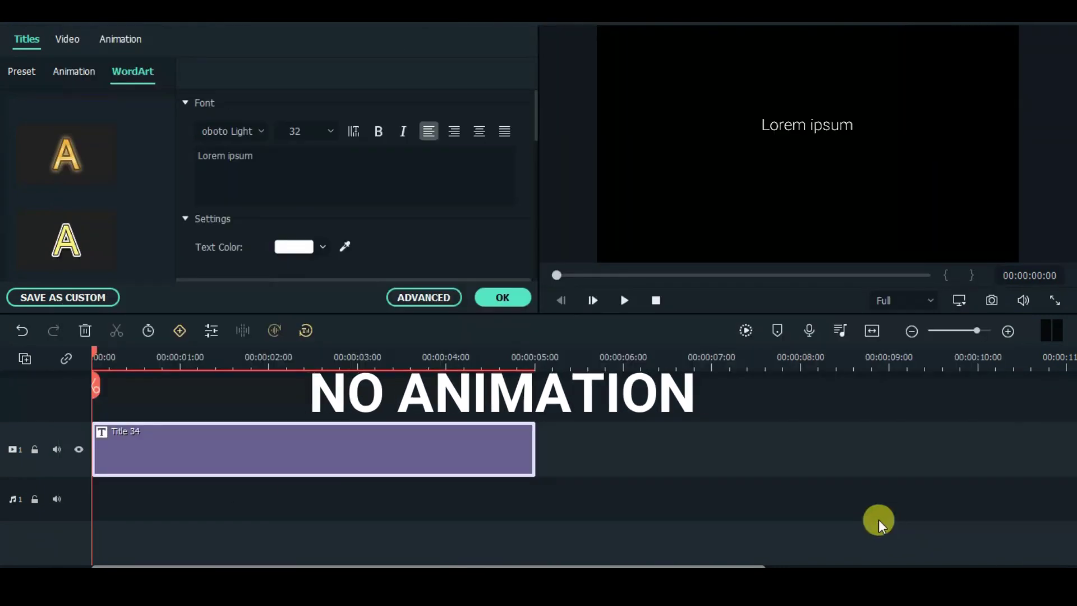
pyautogui.click(503, 299)
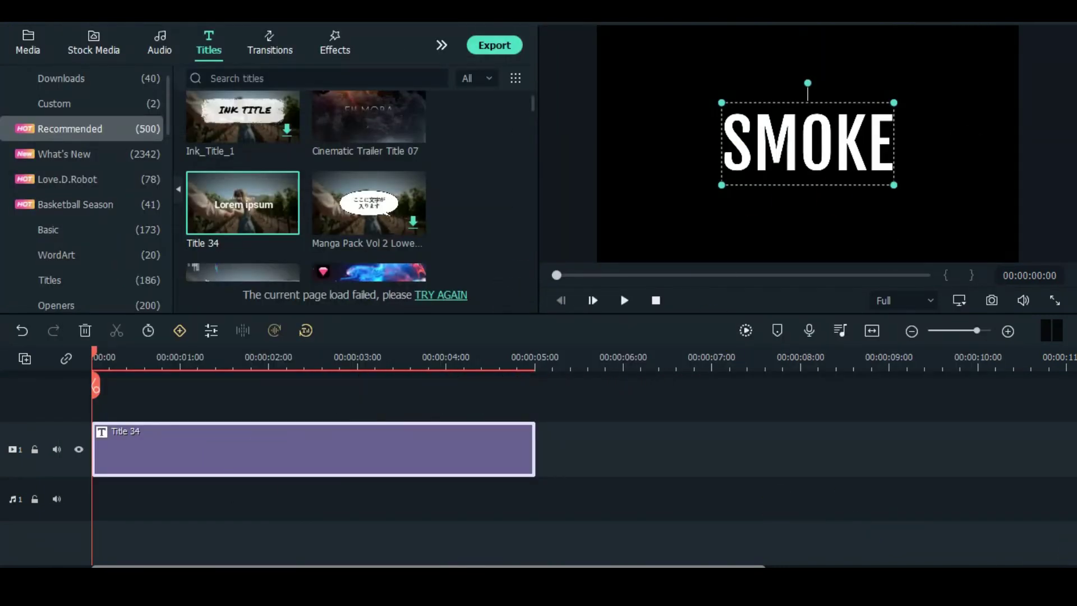
pyautogui.click(24, 358)
# Copy the SMOKE title onto a new upper video track and return the playhead to the start.
pyautogui.click(239, 487)
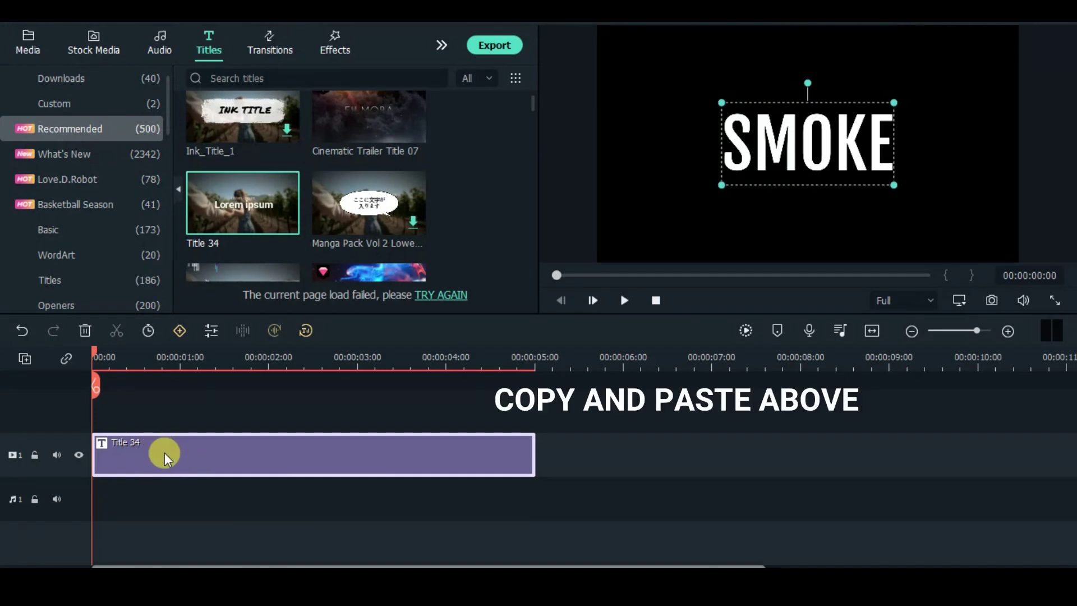
pyautogui.rightClick(164, 453)
pyautogui.click(199, 84)
pyautogui.click(26, 361)
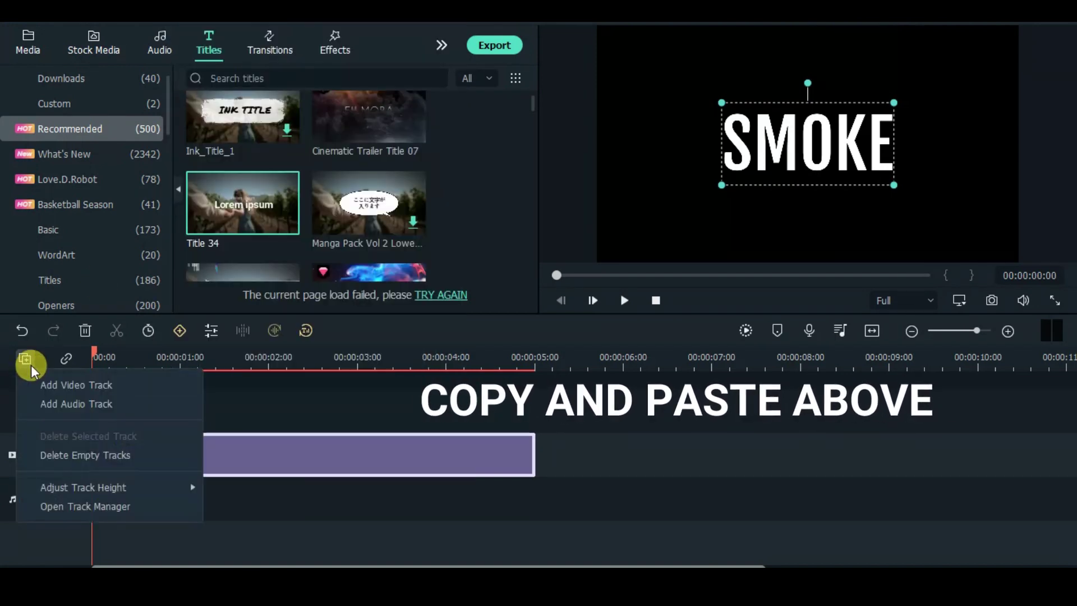
pyautogui.click(55, 388)
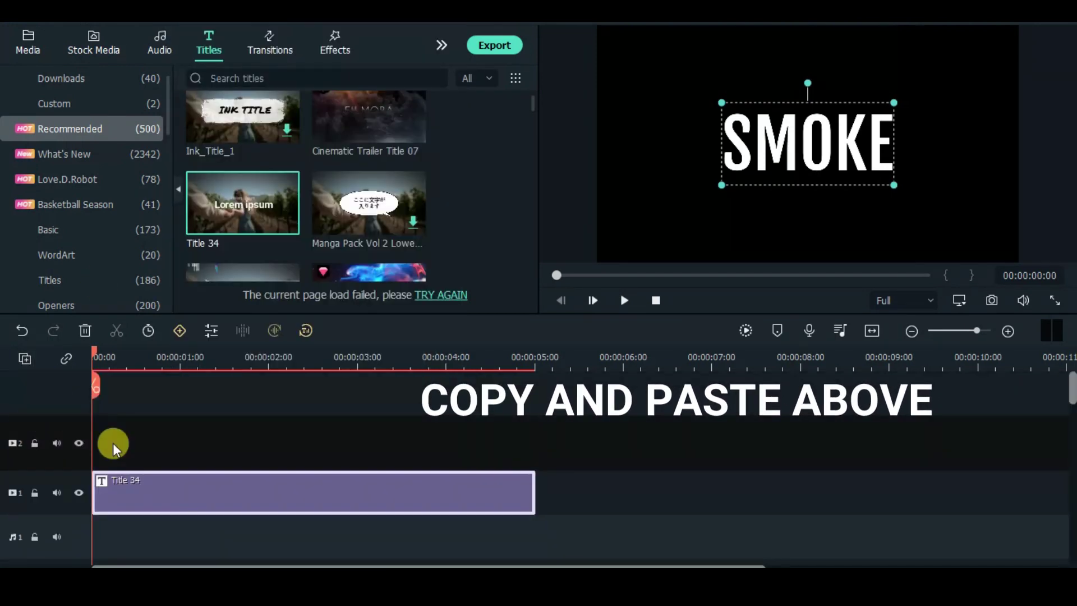
pyautogui.rightClick(113, 444)
pyautogui.click(156, 106)
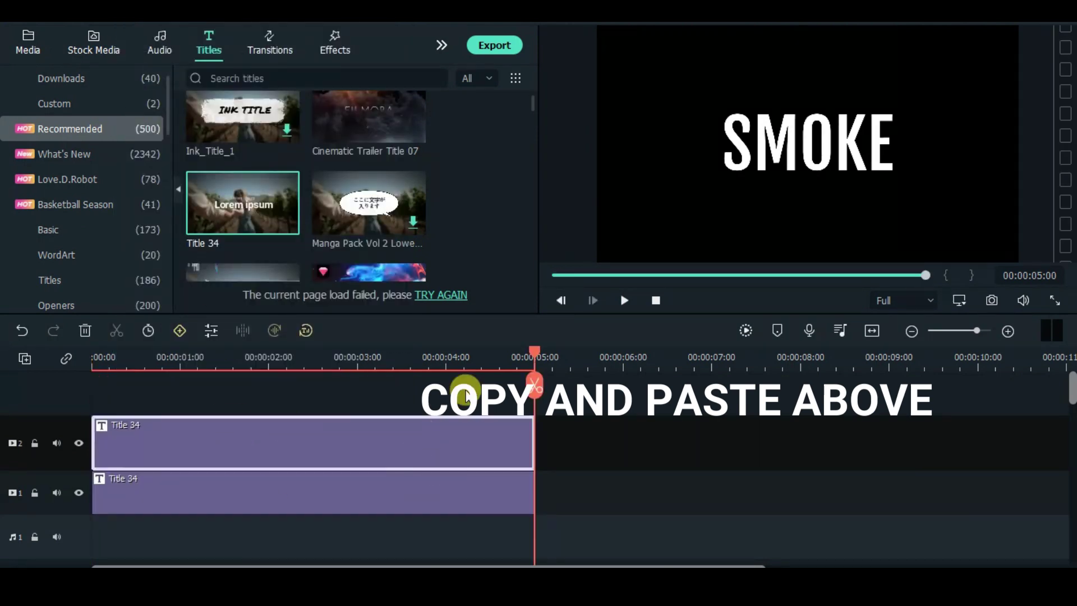
pyautogui.click(557, 275)
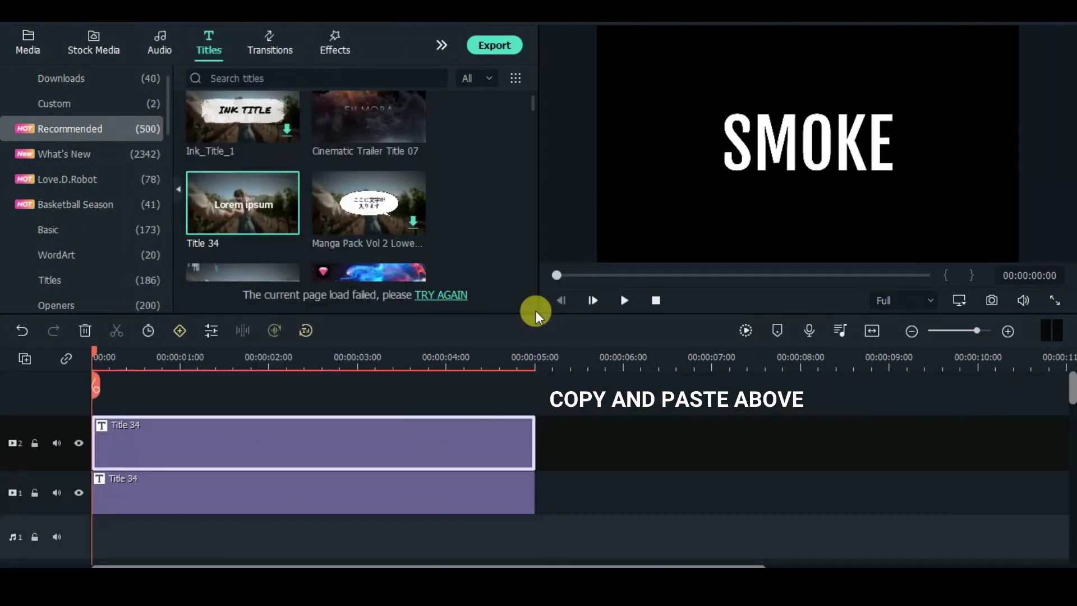
# Hide the upper track and change the lower title's text to 'SM KE'.
pyautogui.click(81, 445)
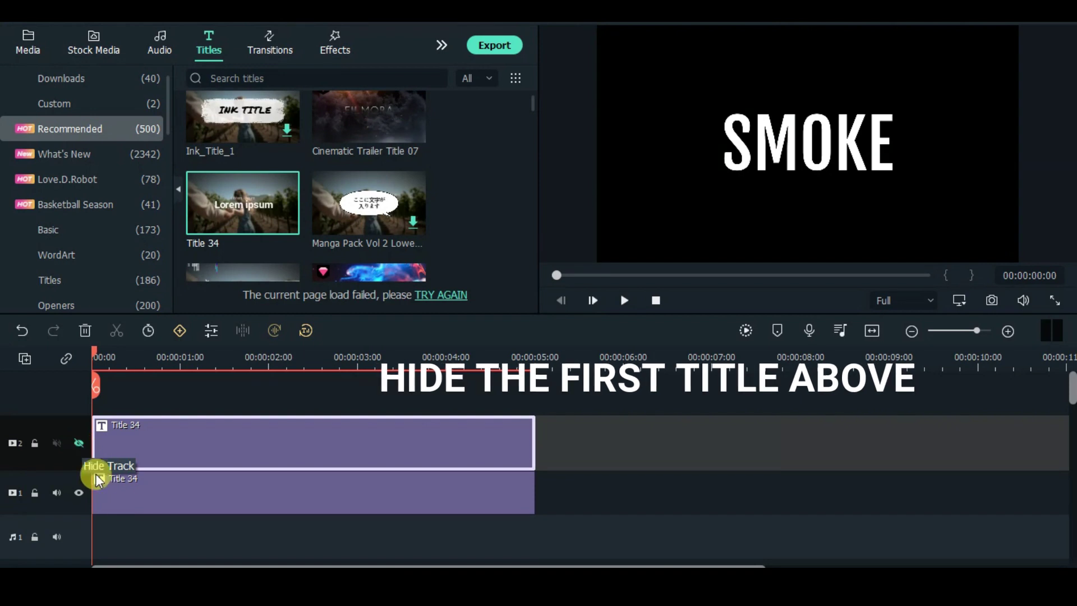
pyautogui.doubleClick(136, 495)
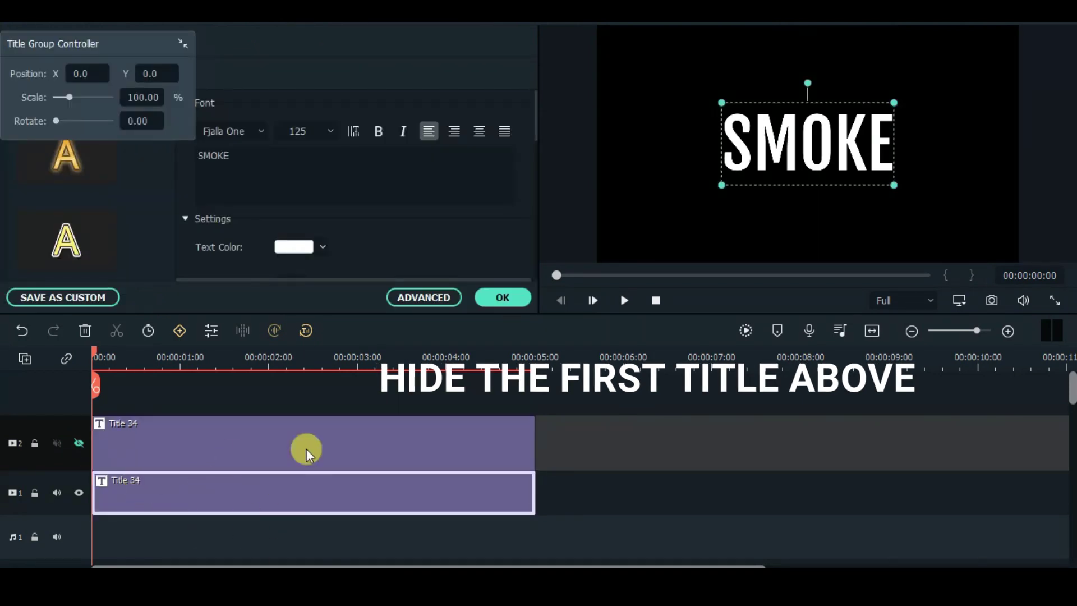
pyautogui.click(205, 152)
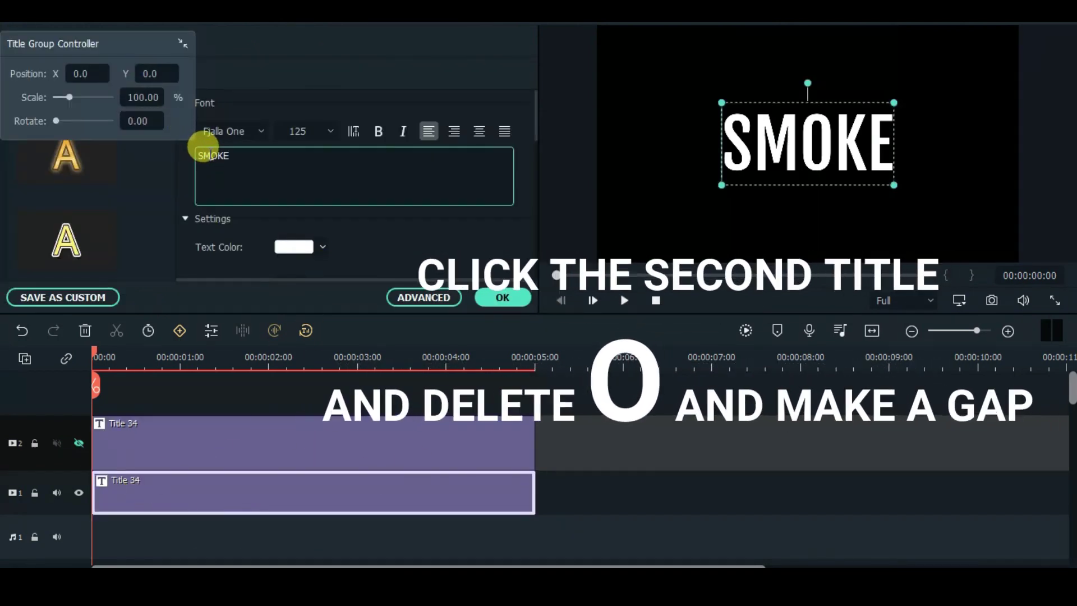
pyautogui.click(244, 156)
pyautogui.press('BackSpace')
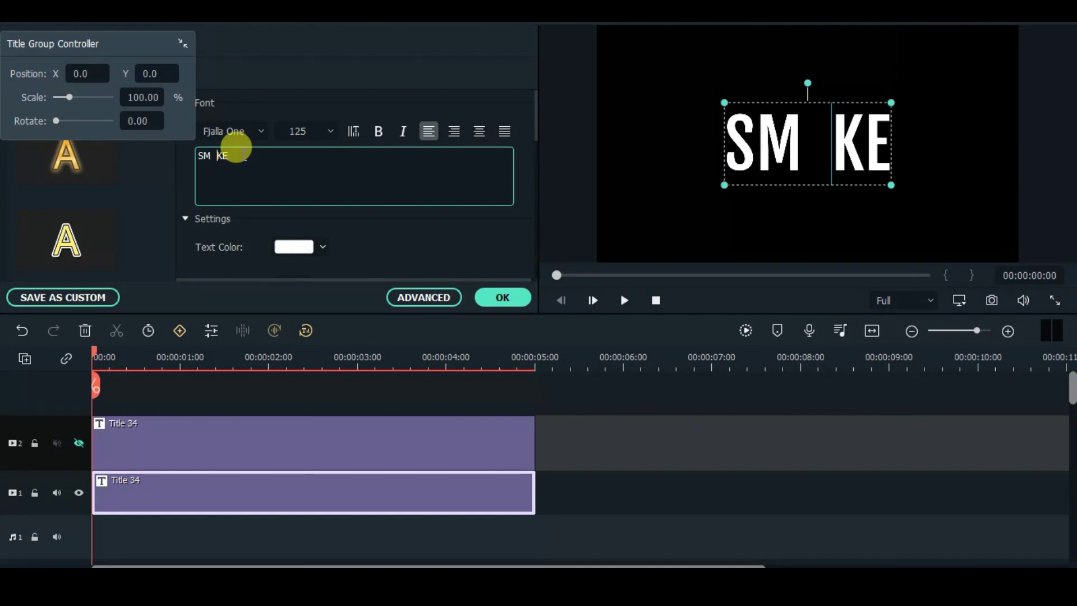
# Show the upper track, hide the lower one, and trim the upper title to 'O'.
pyautogui.click(79, 442)
pyautogui.click(80, 494)
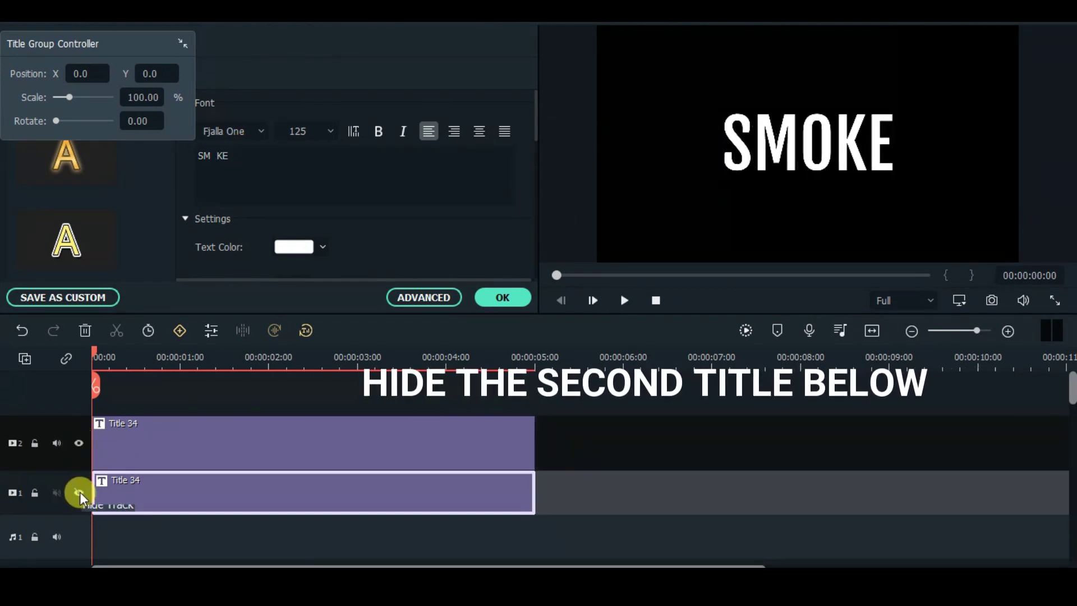
pyautogui.click(143, 439)
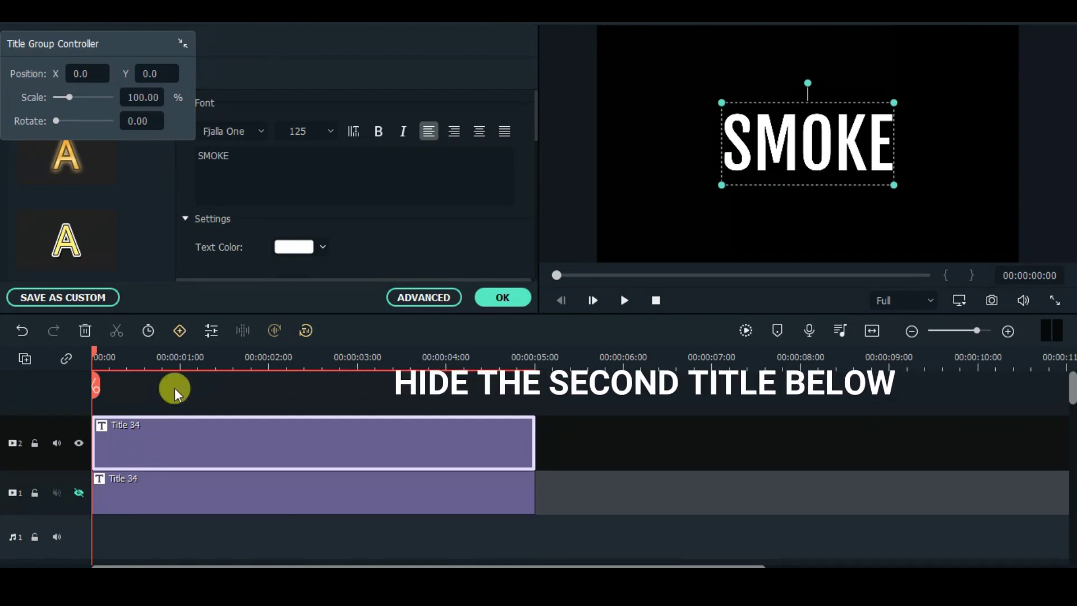
pyautogui.click(225, 153)
pyautogui.press('BackSpace')
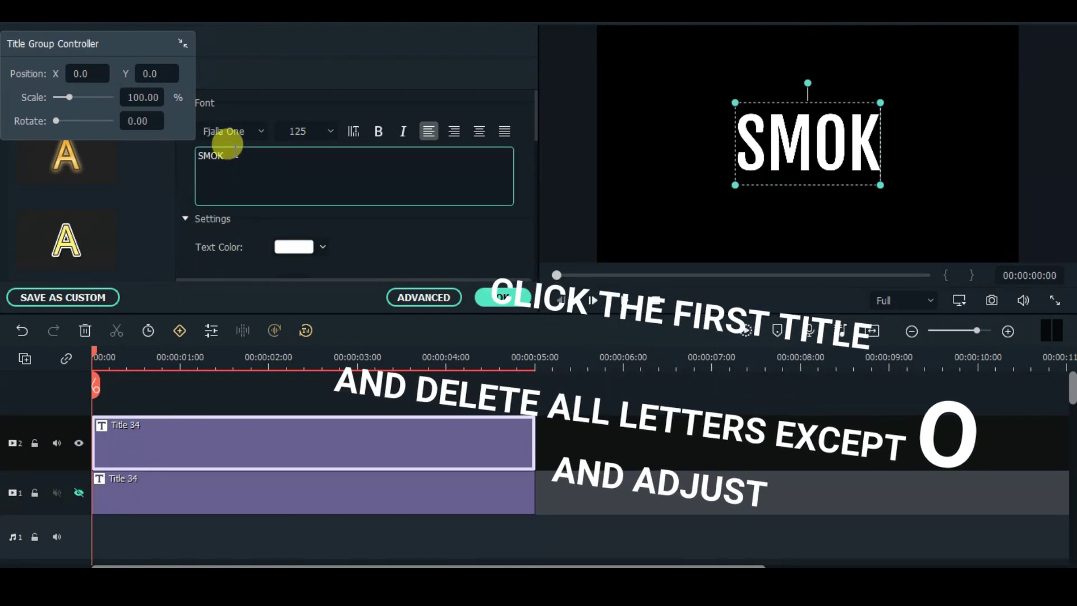
pyautogui.press('BackSpace')
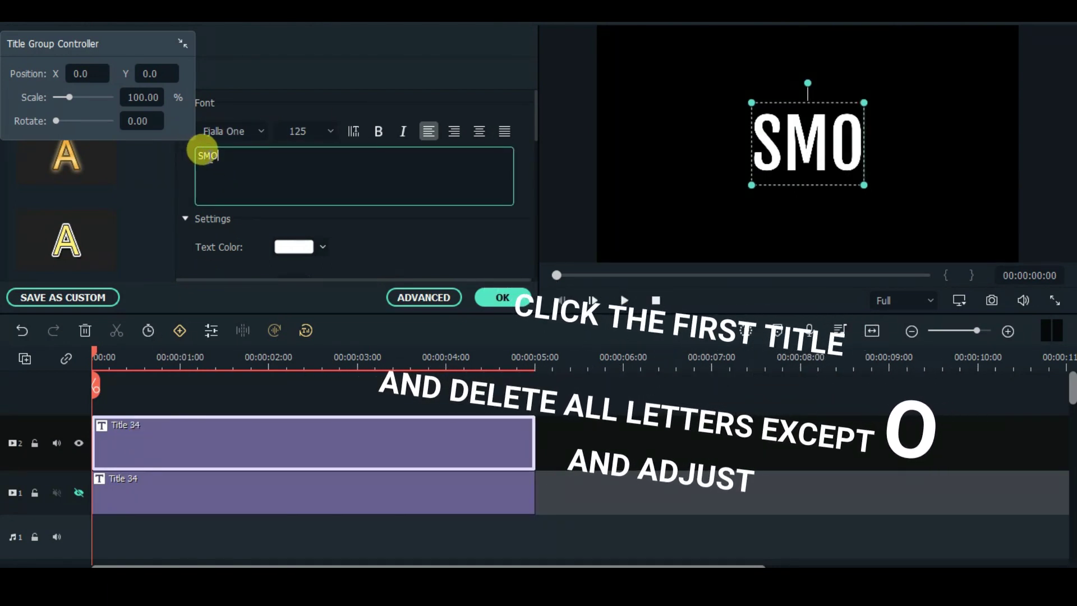
pyautogui.press('Left')
pyautogui.press('BackSpace')
pyautogui.press('BackSpace')
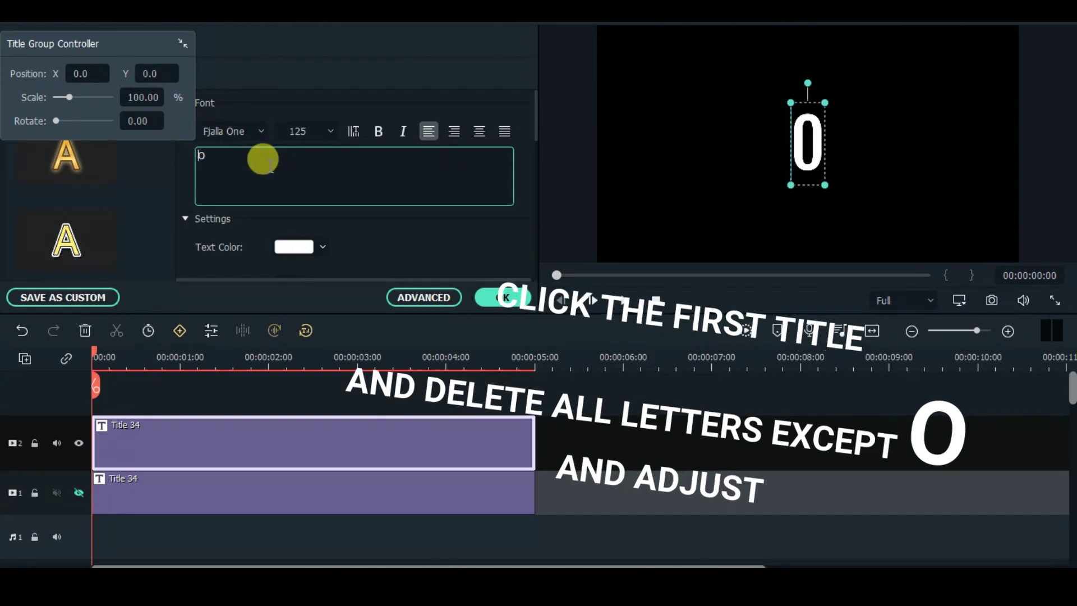
# Show the lower track, drag the O into the SM KE gap, and confirm the edits.
pyautogui.click(79, 494)
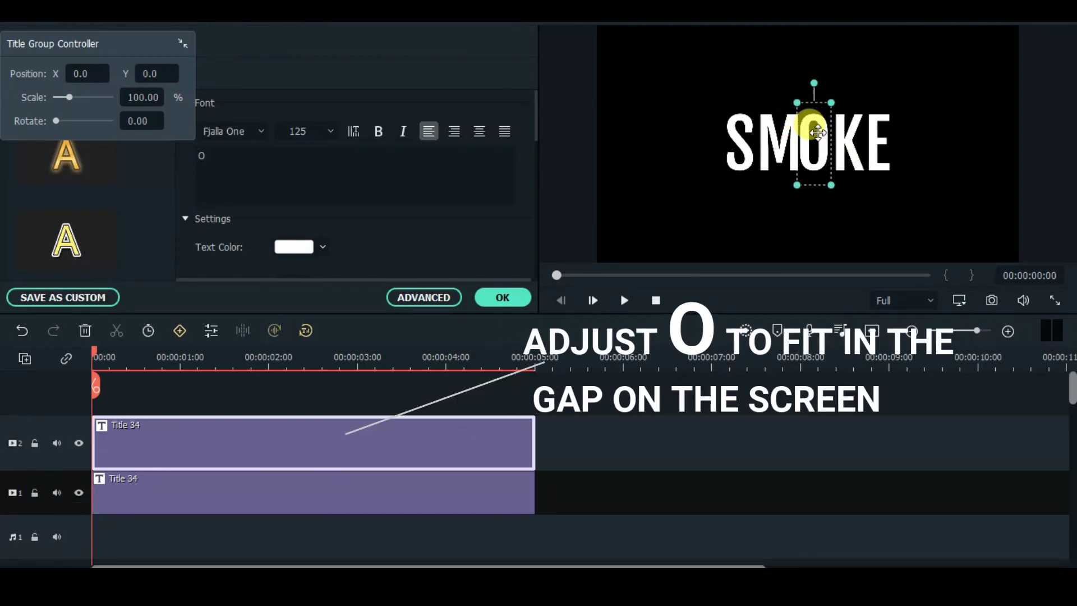
pyautogui.moveTo(815, 128); pyautogui.dragTo(818, 133)
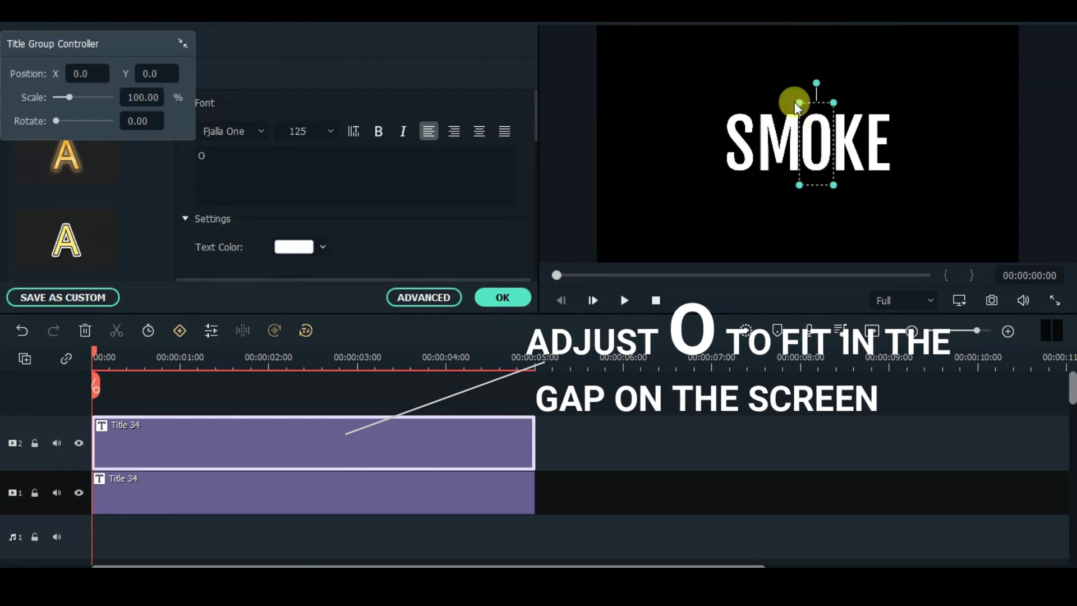
pyautogui.click(495, 298)
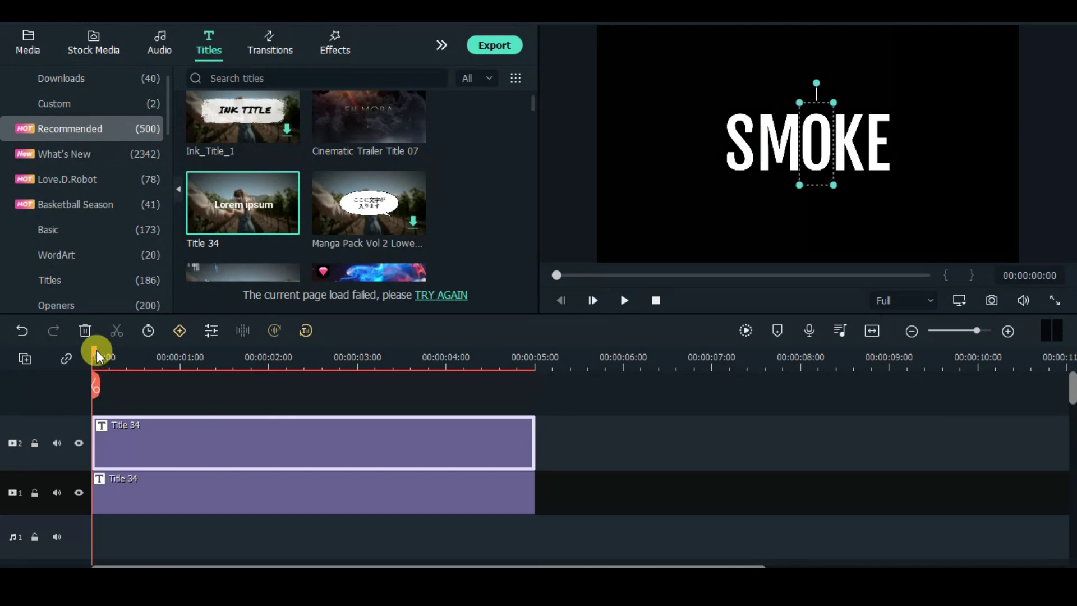
# Open the SM KE title's animation settings and add a 400% scale keyframe at the start.
pyautogui.click(125, 486)
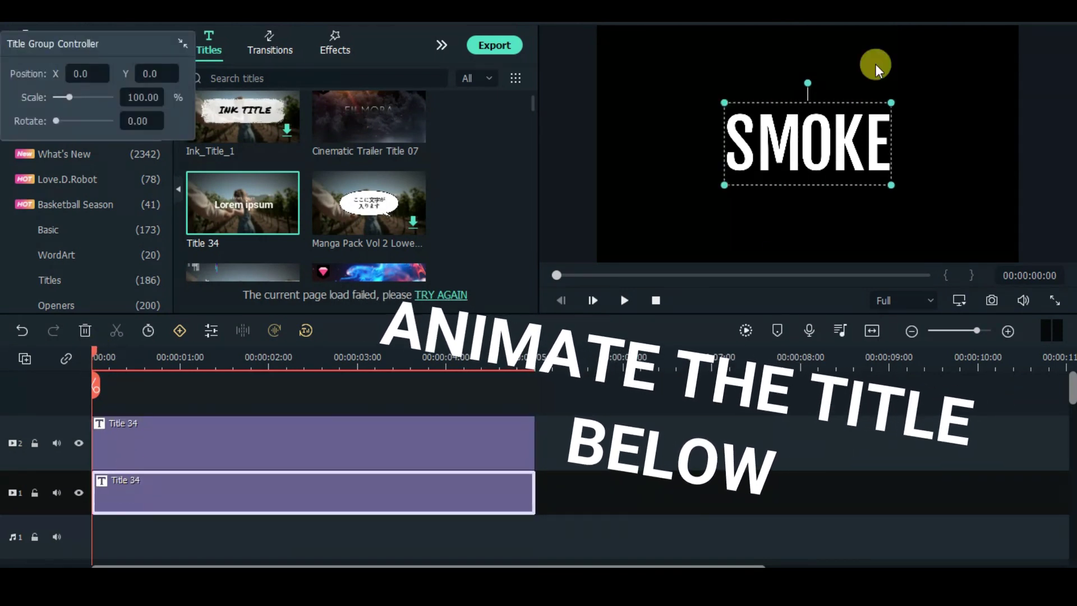
pyautogui.doubleClick(225, 490)
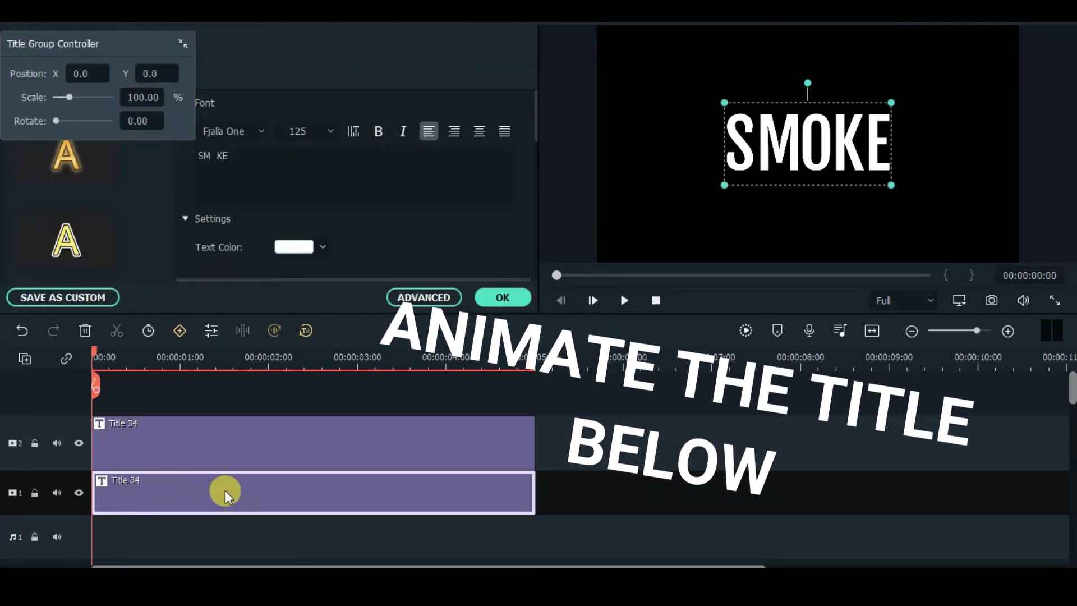
pyautogui.moveTo(124, 48); pyautogui.dragTo(437, 43)
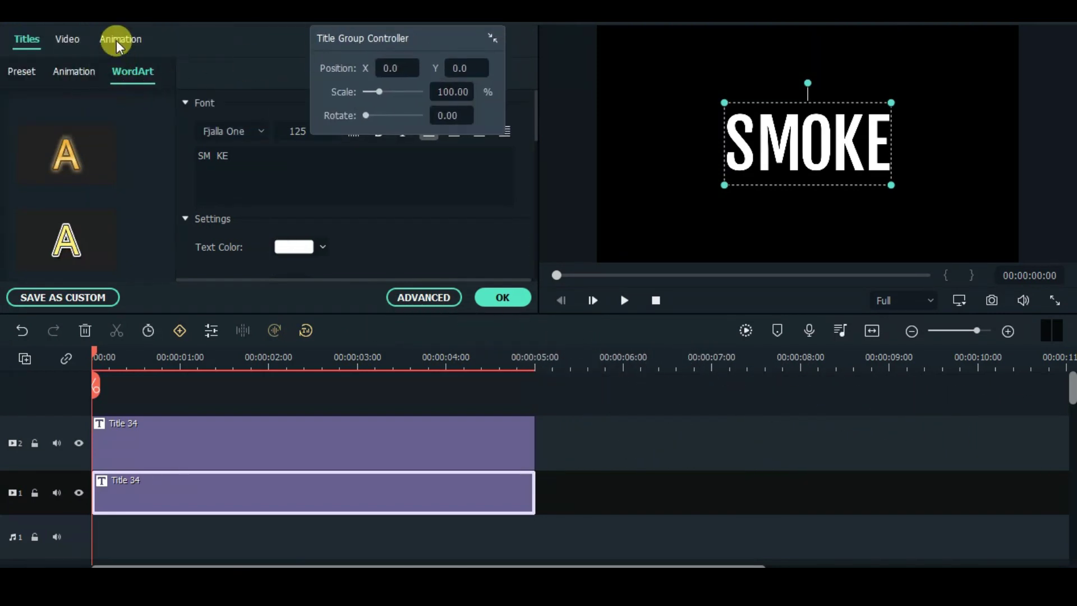
pyautogui.click(117, 40)
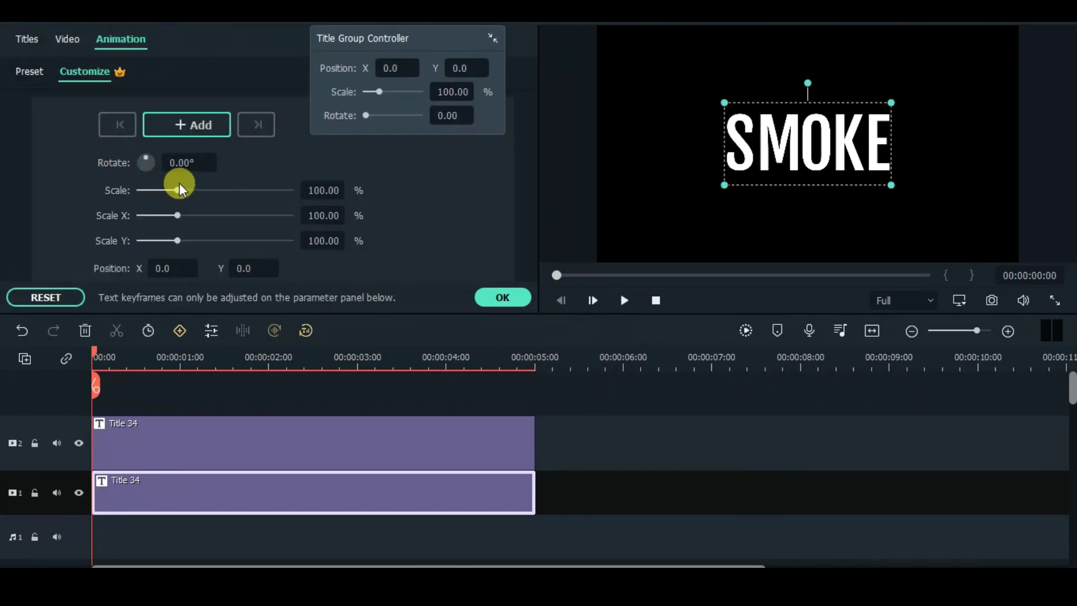
pyautogui.click(200, 125)
pyautogui.doubleClick(324, 190)
pyautogui.write('400')
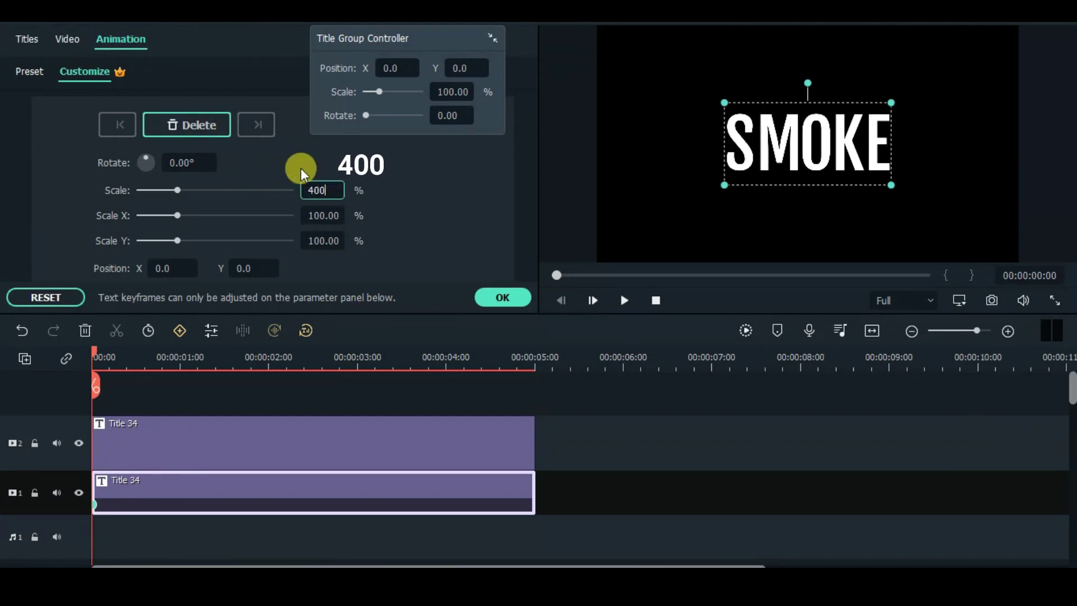
pyautogui.press('Return')
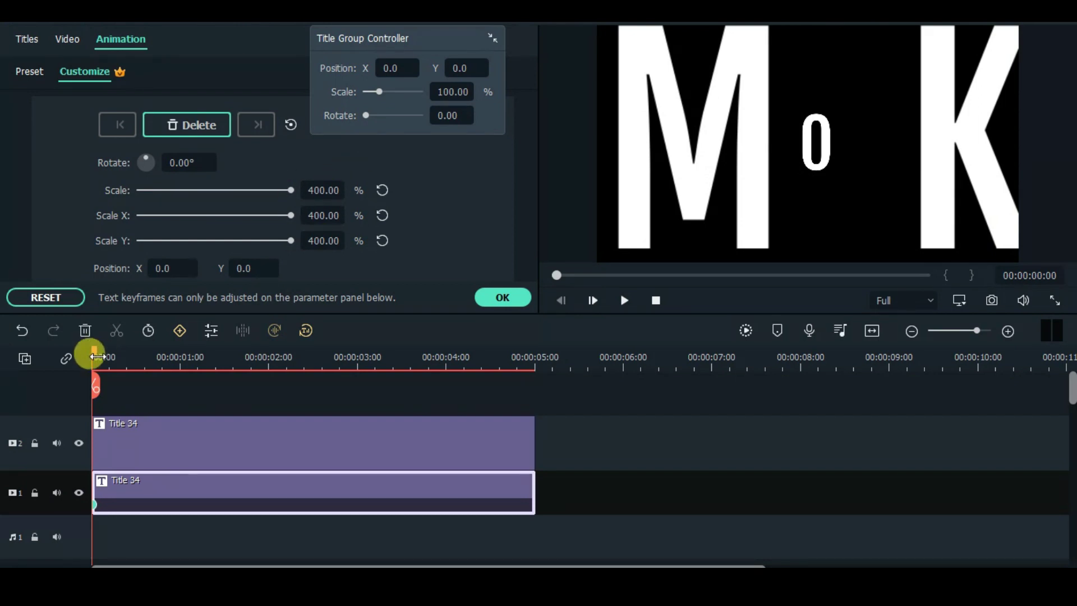
# Add scale keyframes of 120% at one second and 70% near three seconds.
pyautogui.moveTo(95, 354); pyautogui.dragTo(191, 360)
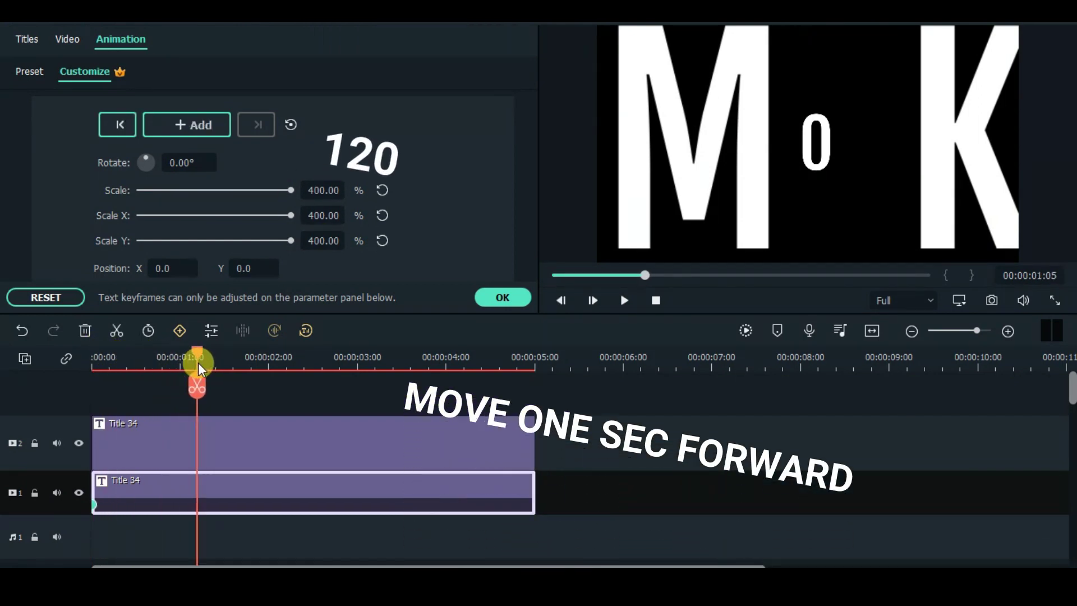
pyautogui.moveTo(191, 360); pyautogui.dragTo(180, 359)
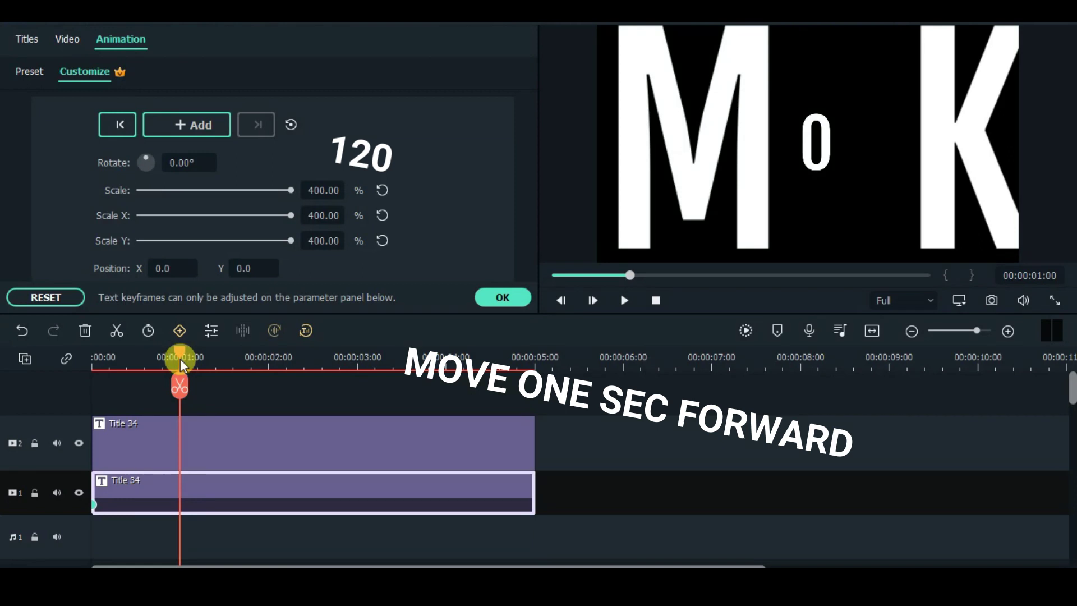
pyautogui.doubleClick(311, 190)
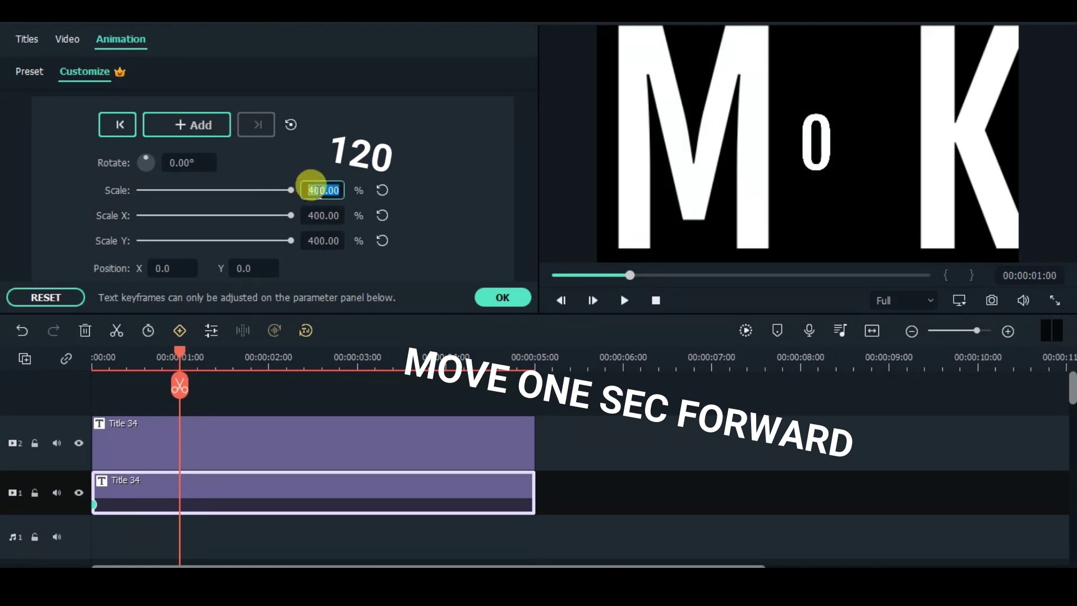
pyautogui.write('120')
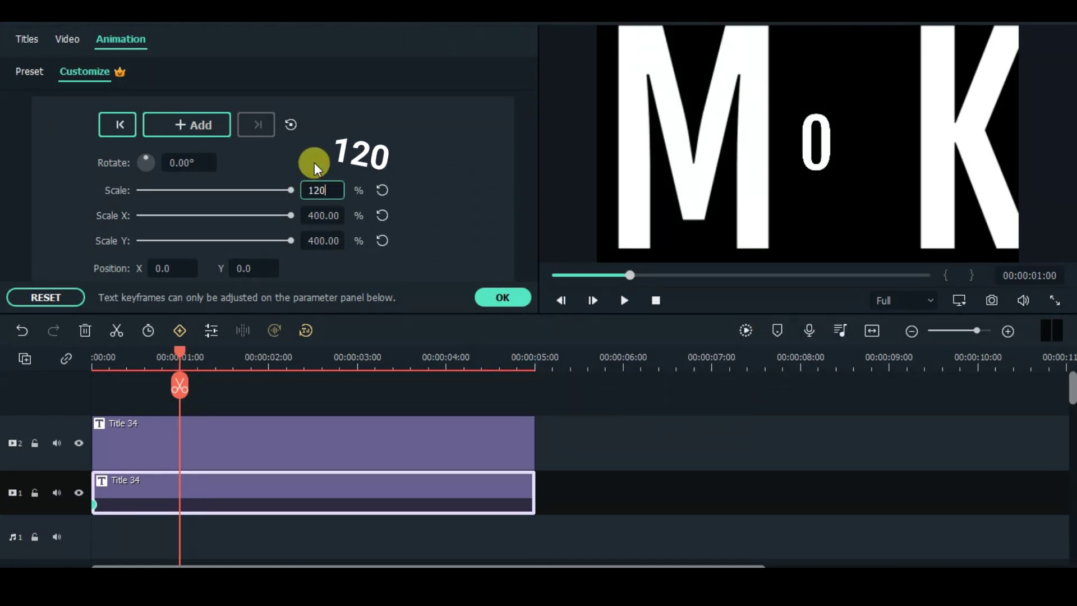
pyautogui.press('Return')
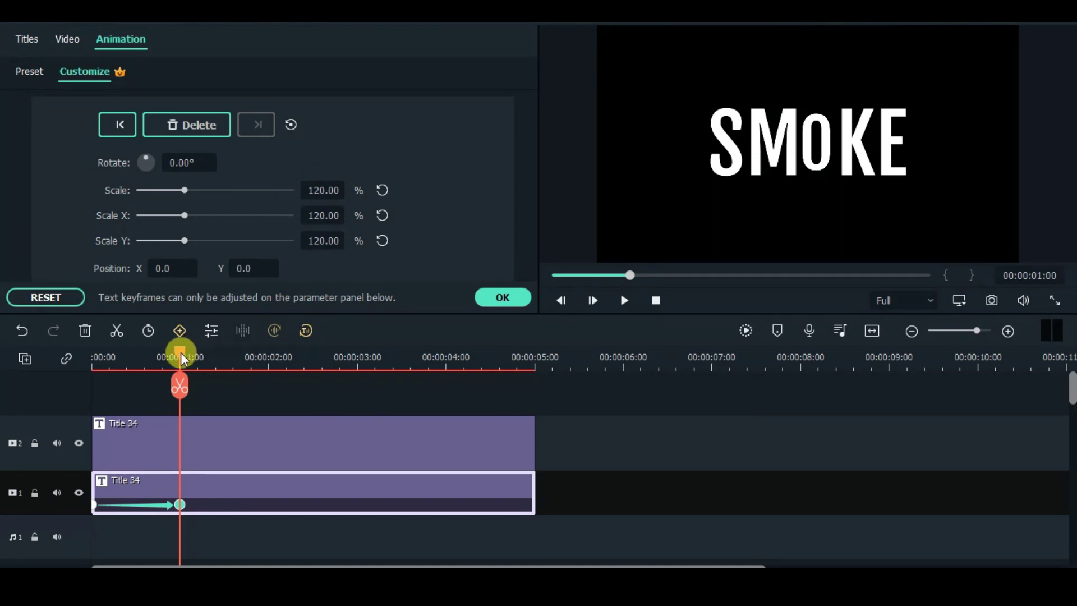
pyautogui.moveTo(182, 358)
pyautogui.mouseDown()
pyautogui.moveTo(365, 367)
pyautogui.moveTo(354, 368)
pyautogui.mouseUp()
pyautogui.doubleClick(318, 188)
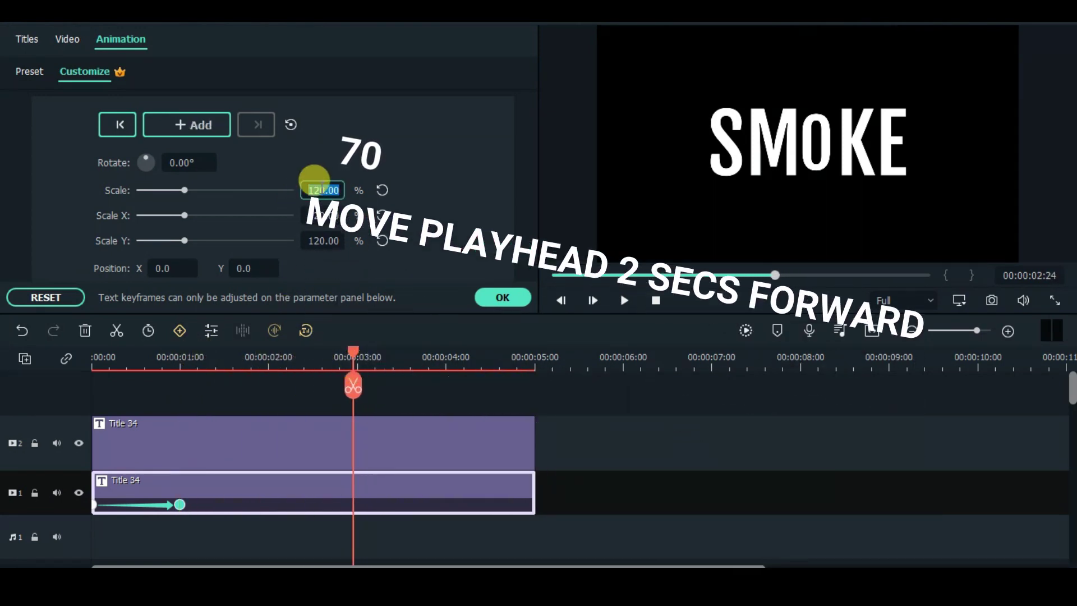
pyautogui.write('70')
pyautogui.press('Return')
pyautogui.moveTo(353, 358); pyautogui.dragTo(90, 368)
# Give the O title a start keyframe, 120% scale at one second and 70% near three seconds.
pyautogui.click(137, 441)
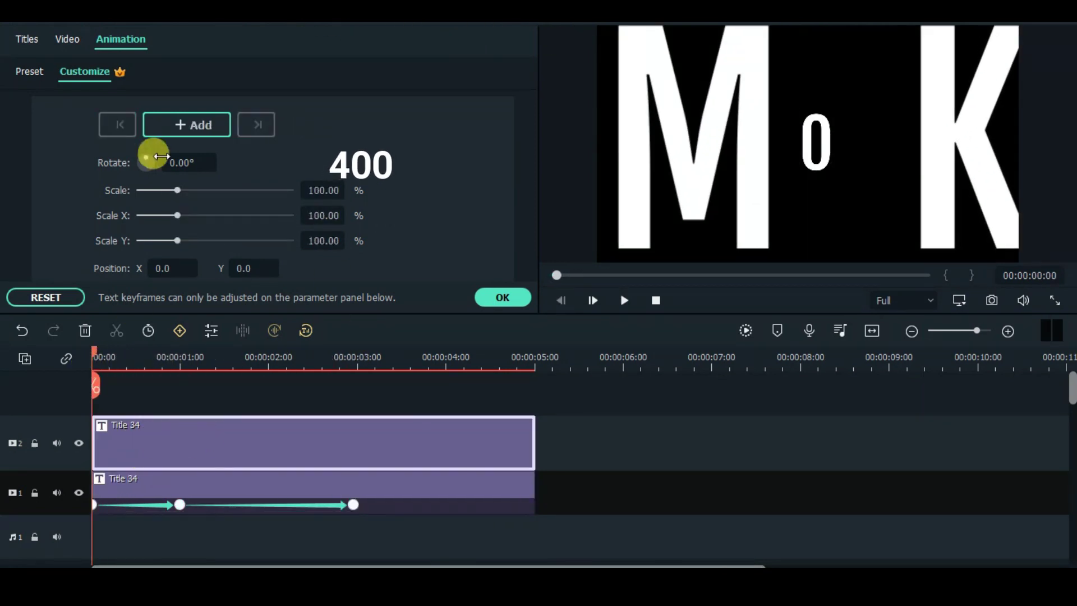
pyautogui.moveTo(159, 157); pyautogui.dragTo(182, 167)
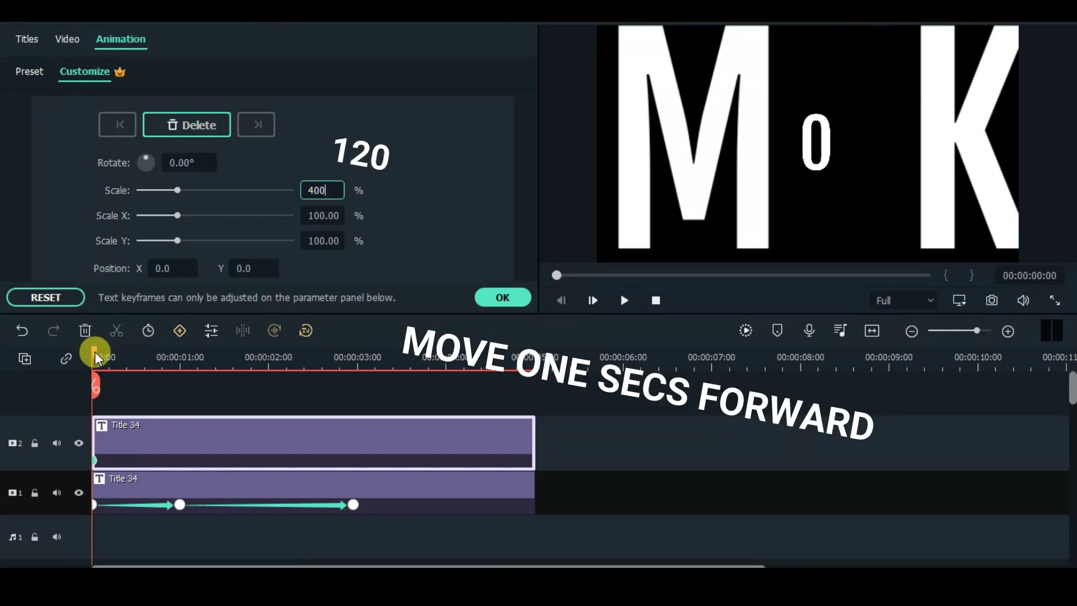
pyautogui.moveTo(92, 357); pyautogui.dragTo(181, 359)
pyautogui.click(310, 216)
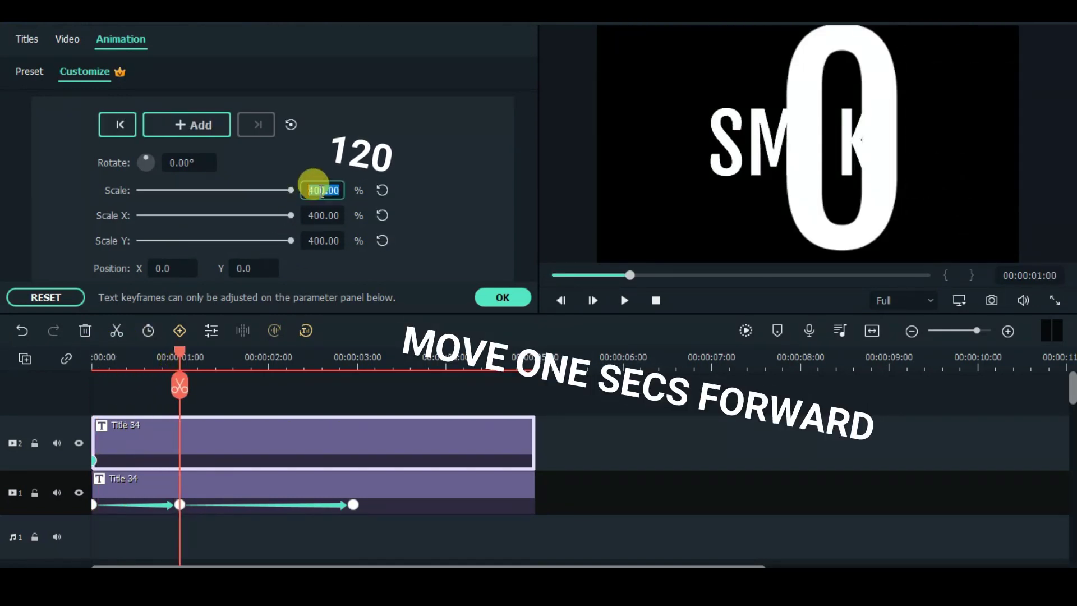
pyautogui.write('20')
pyautogui.press('Return')
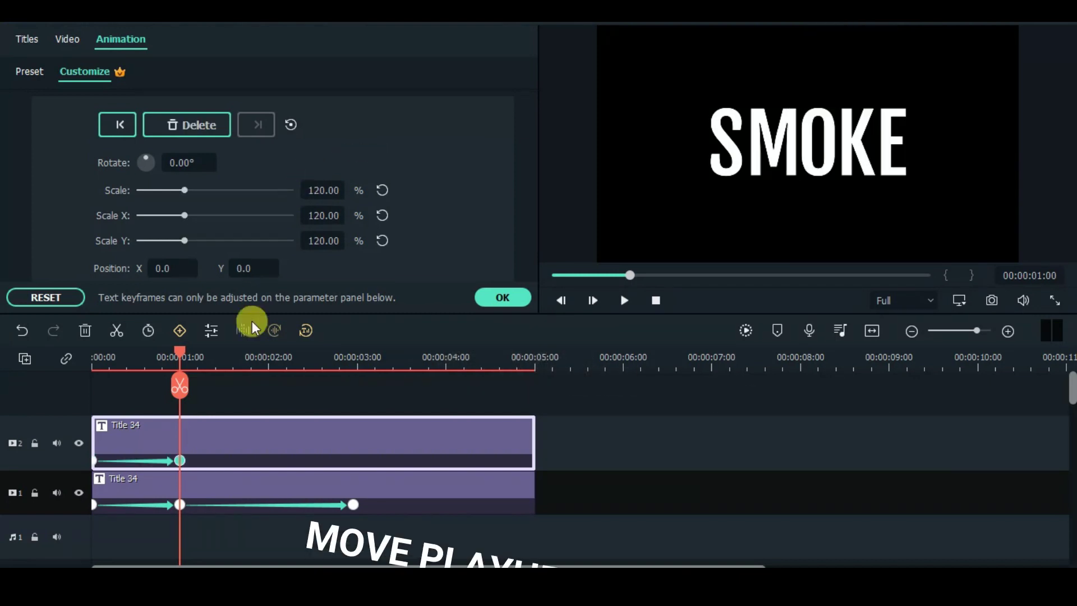
pyautogui.moveTo(180, 357); pyautogui.dragTo(352, 358)
pyautogui.click(326, 211)
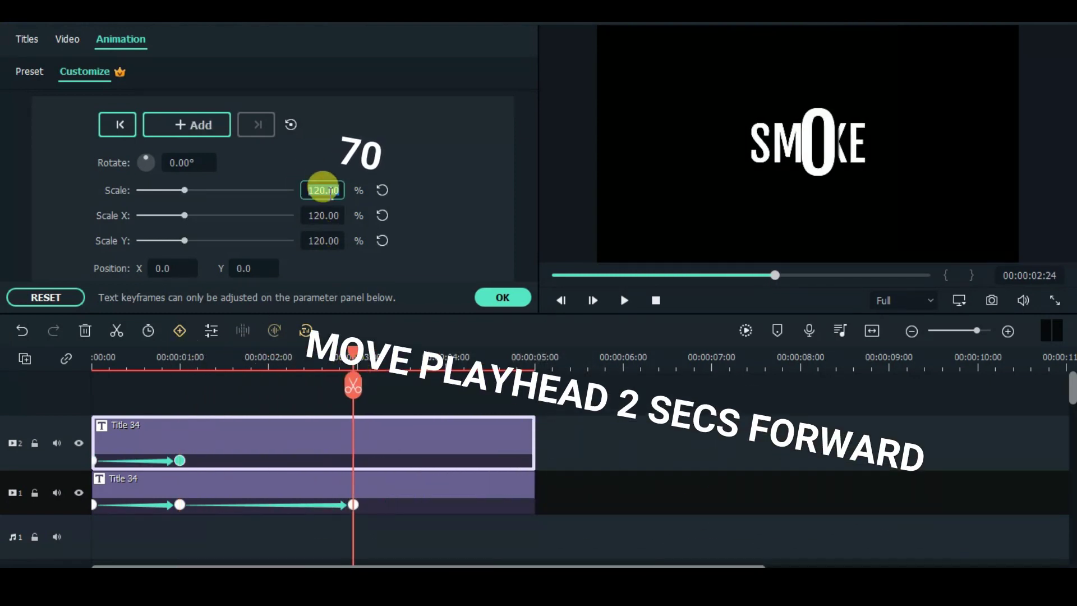
pyautogui.write('70')
pyautogui.press('Return')
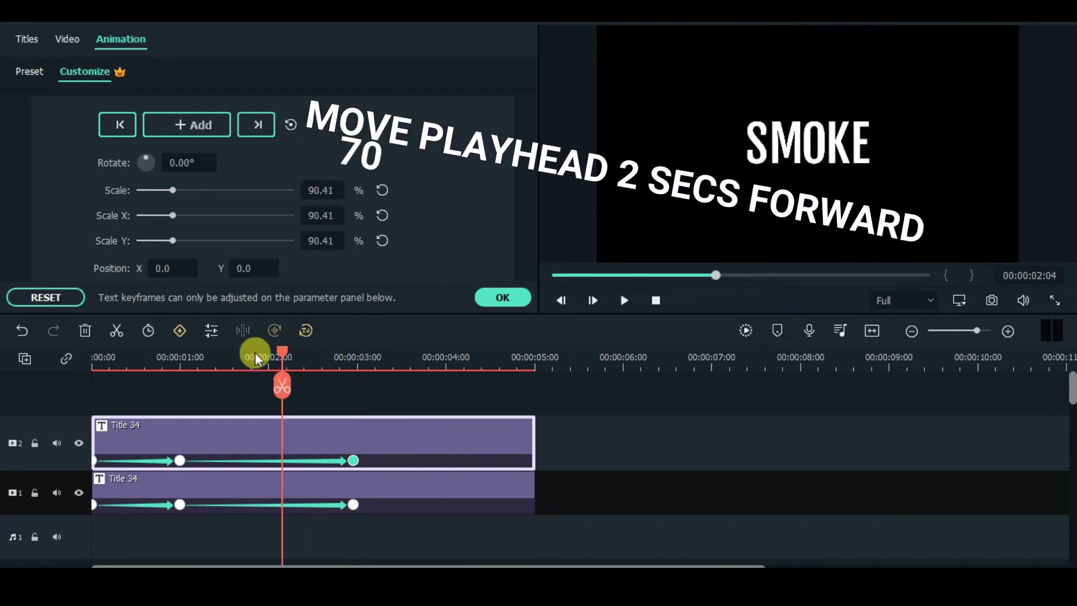
# Rotate the O layer 30° at its one-second keyframe and return to the clip start.
pyautogui.moveTo(353, 357); pyautogui.dragTo(175, 357)
pyautogui.click(178, 463)
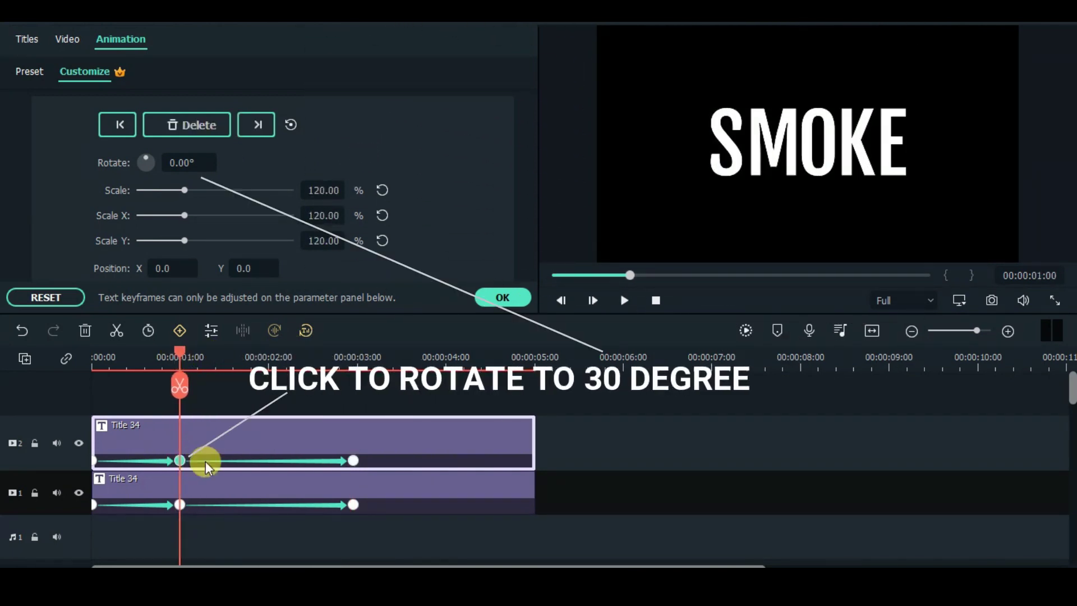
pyautogui.click(185, 162)
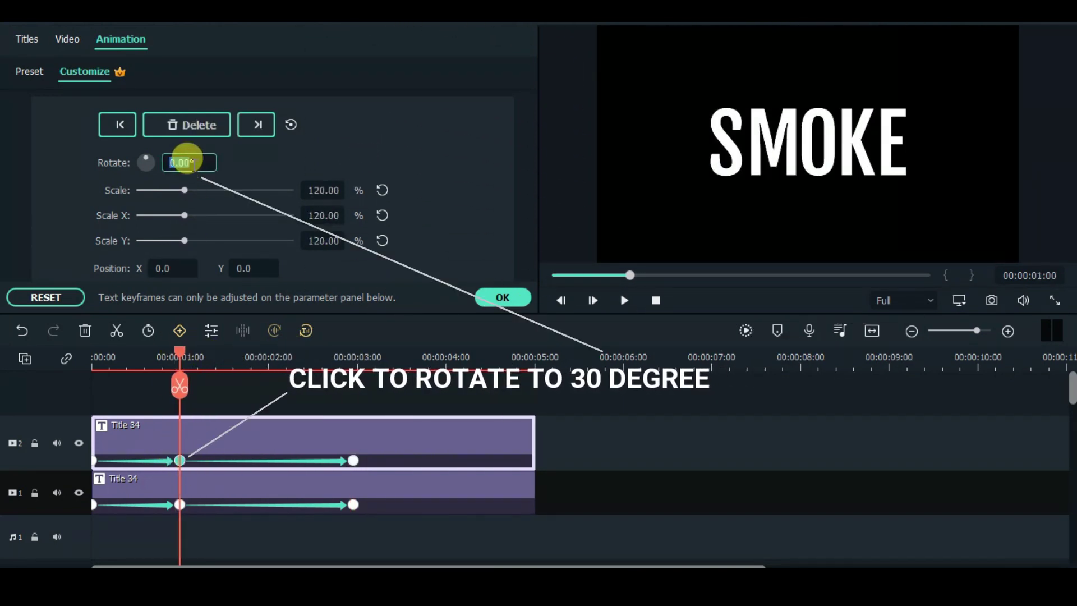
pyautogui.write('30')
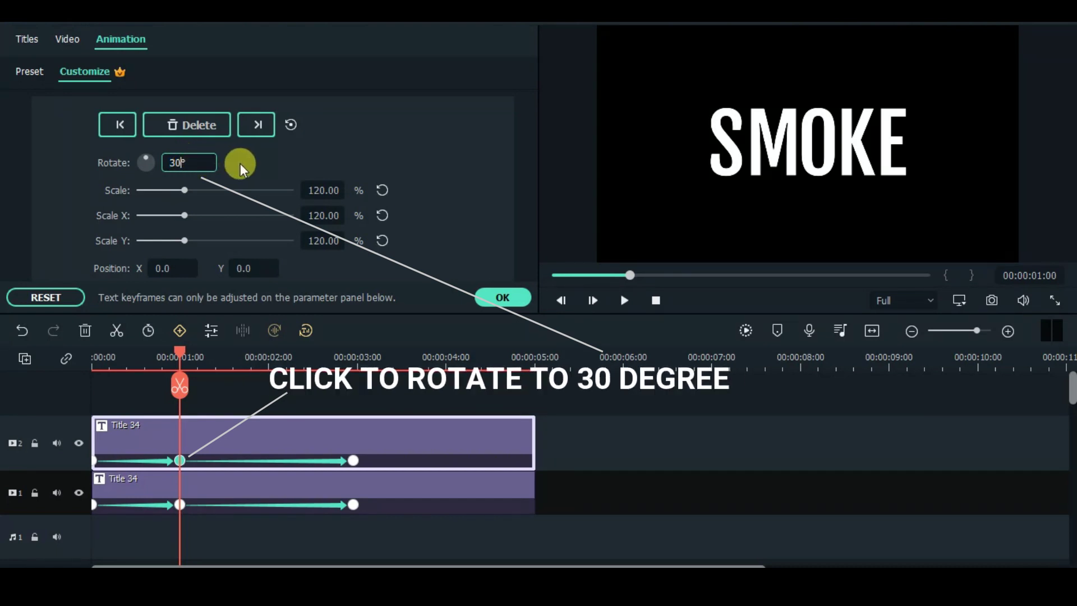
pyautogui.press('Return')
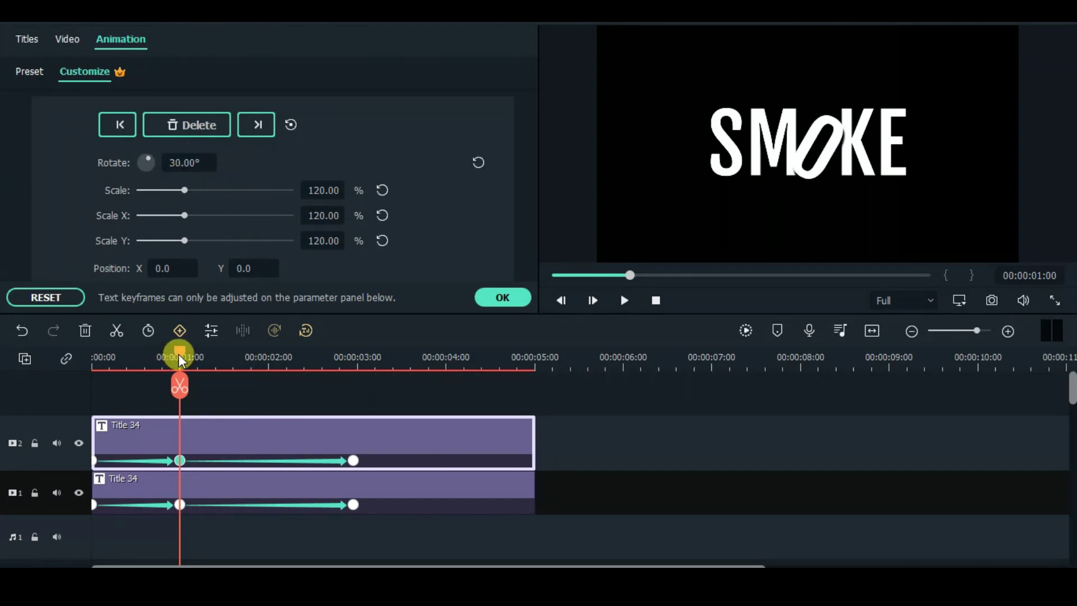
pyautogui.moveTo(179, 355); pyautogui.dragTo(92, 354)
# Play the title animation preview from the beginning and pause at the end.
pyautogui.click(624, 301)
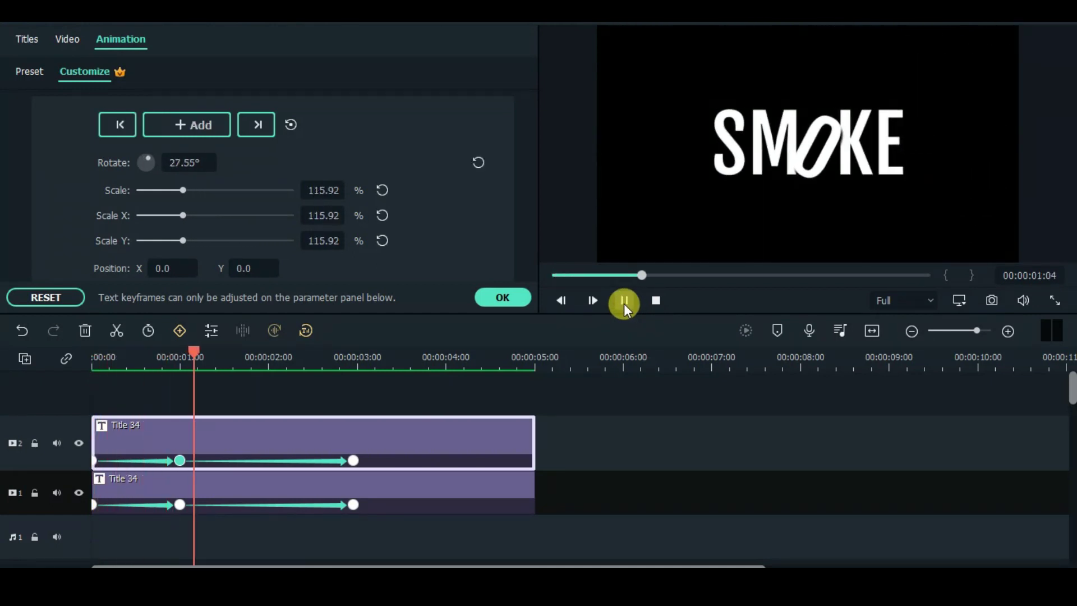
pyautogui.click(556, 275)
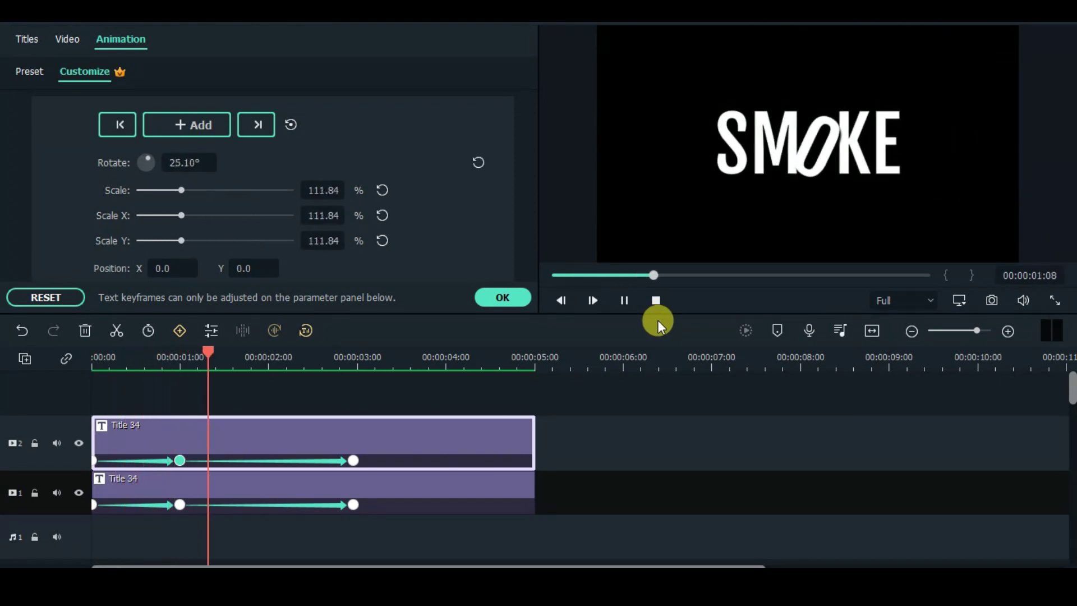
pyautogui.click(627, 300)
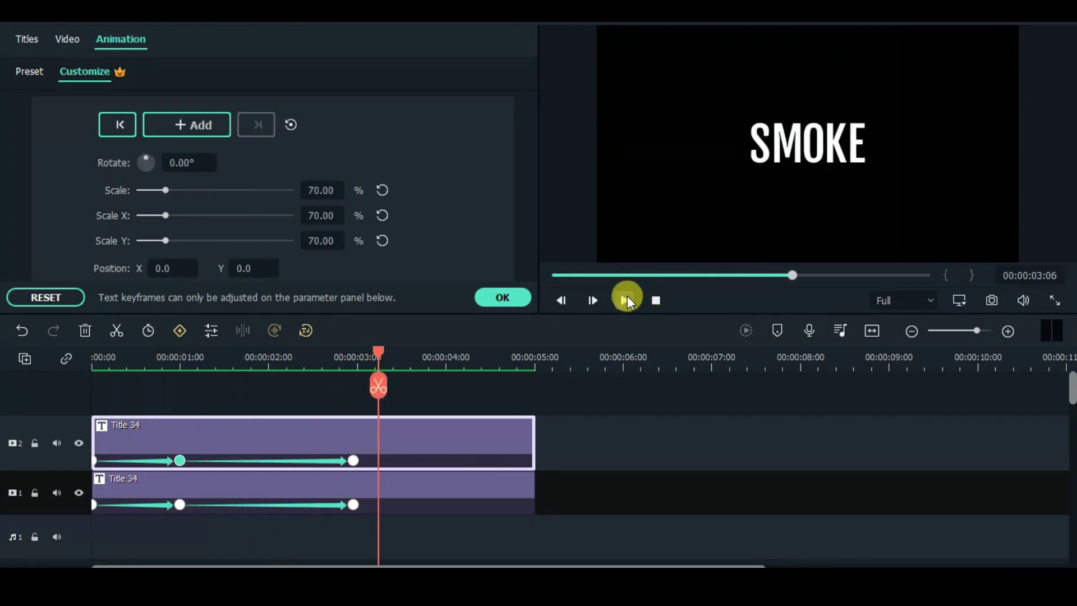
# Start the O title at 1:20 and extend the lower SMOKE title to end at 6:20.
pyautogui.moveTo(376, 353); pyautogui.dragTo(251, 353)
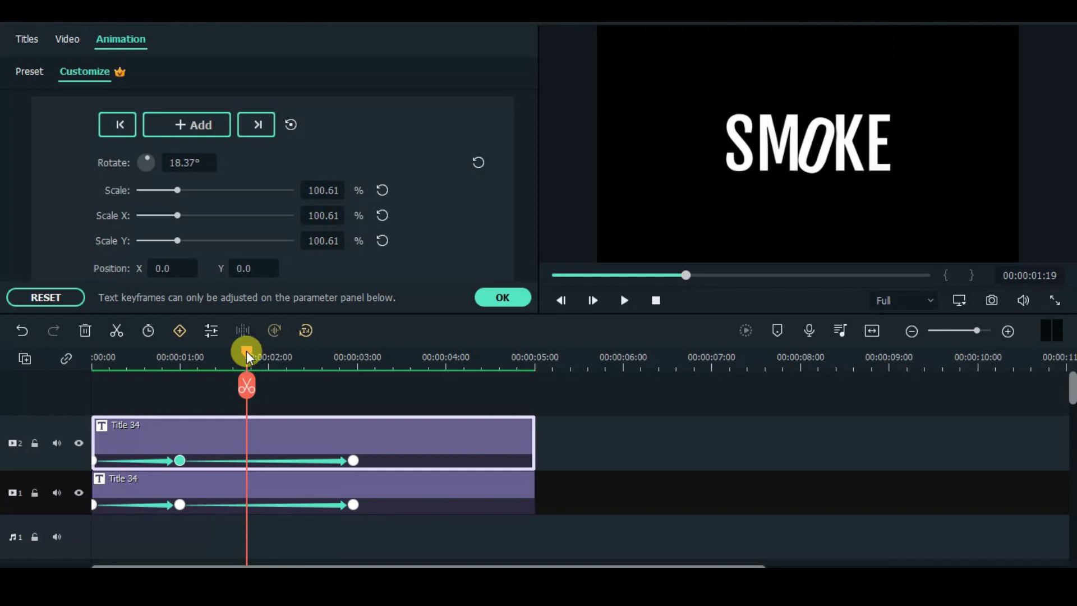
pyautogui.moveTo(271, 434); pyautogui.dragTo(429, 438)
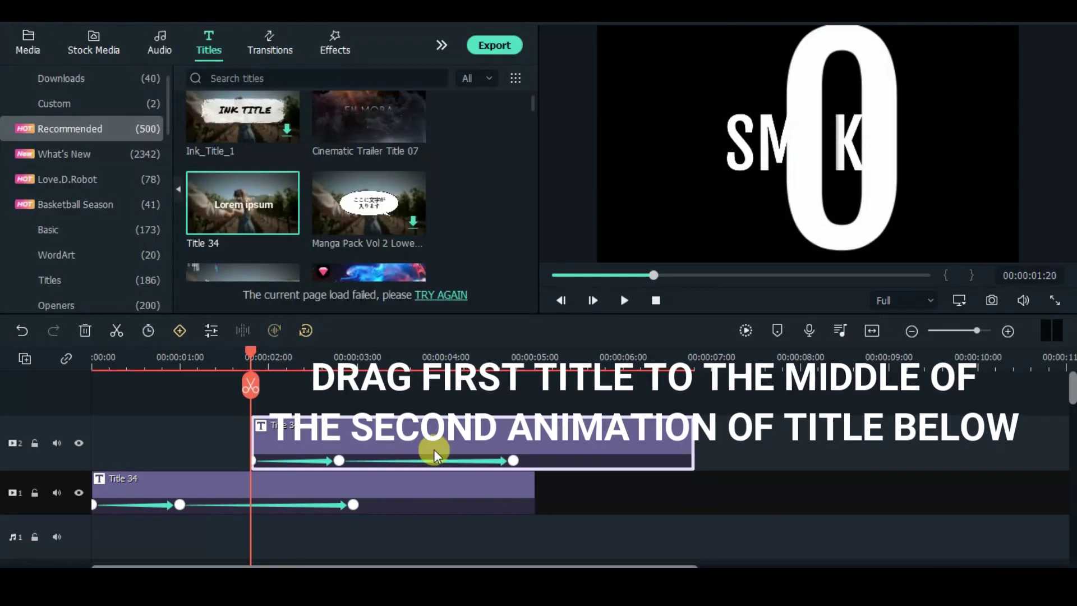
pyautogui.click(527, 493)
pyautogui.moveTo(535, 493); pyautogui.dragTo(694, 487)
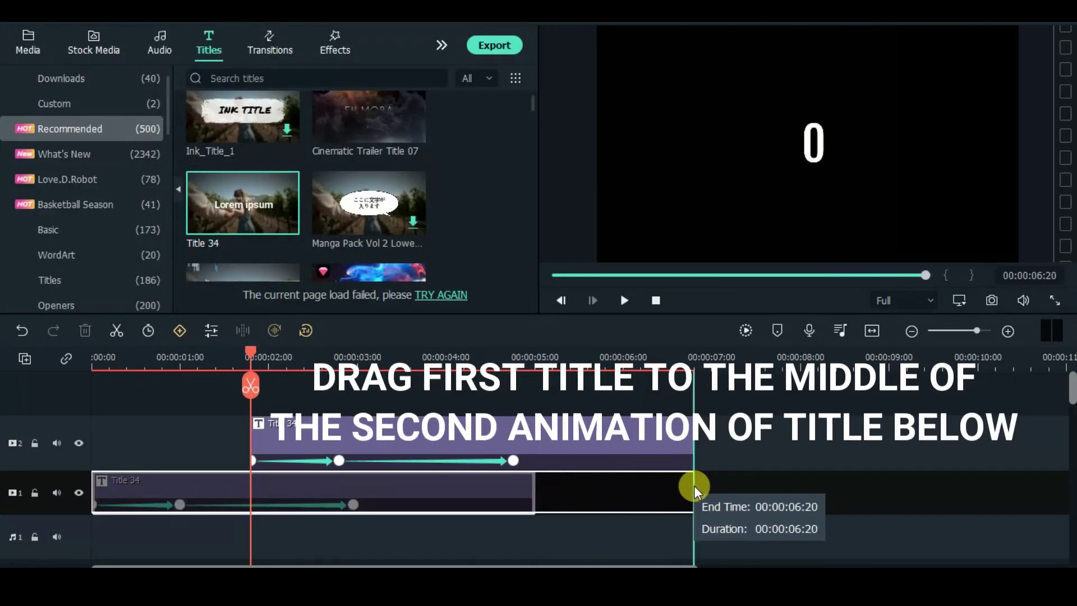
# Render and replay the animation from the start, then select both title clips.
pyautogui.moveTo(251, 352); pyautogui.dragTo(80, 360)
pyautogui.click(747, 329)
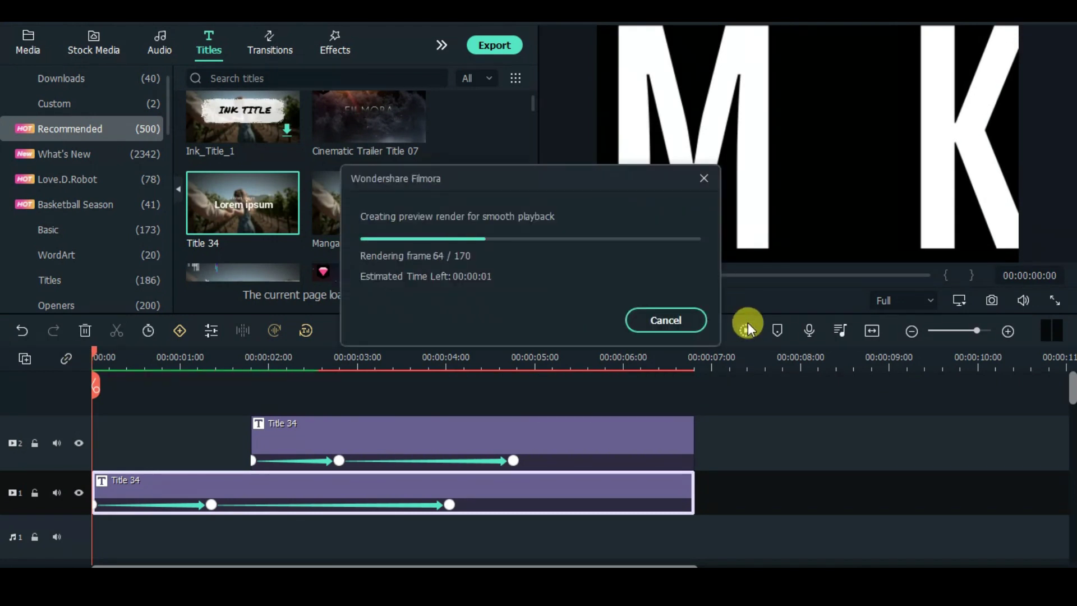
pyautogui.click(623, 301)
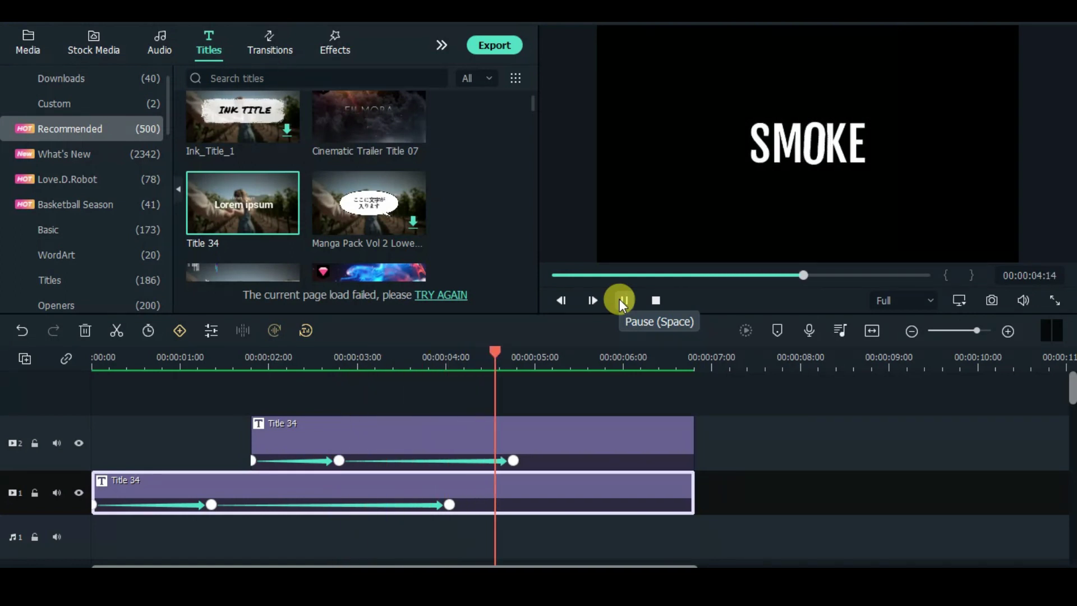
pyautogui.click(560, 275)
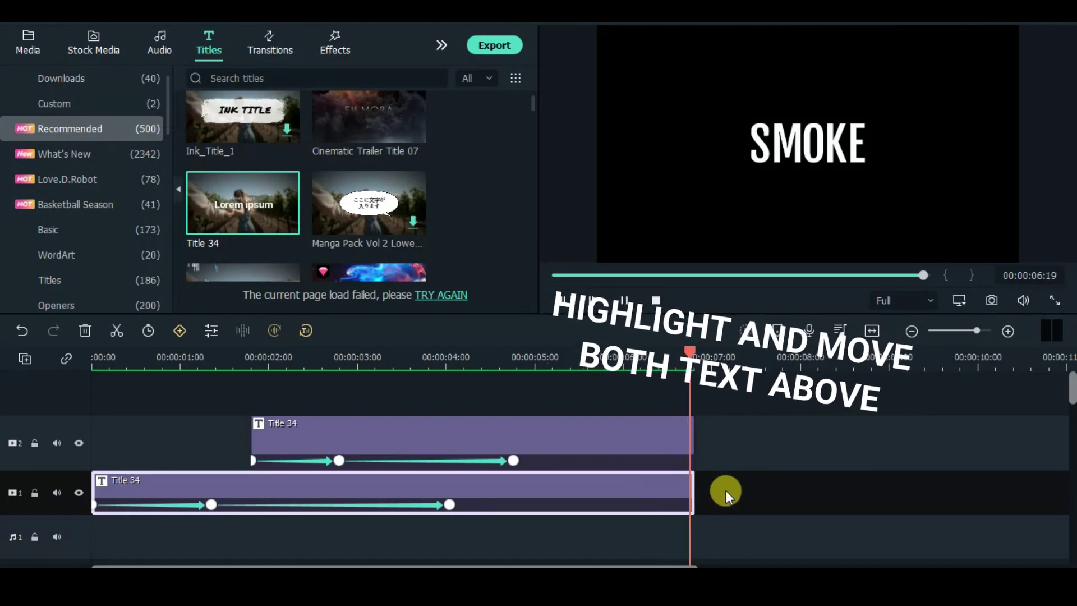
pyautogui.moveTo(725, 490)
pyautogui.mouseDown()
pyautogui.moveTo(441, 393)
pyautogui.moveTo(449, 402)
pyautogui.mouseUp()
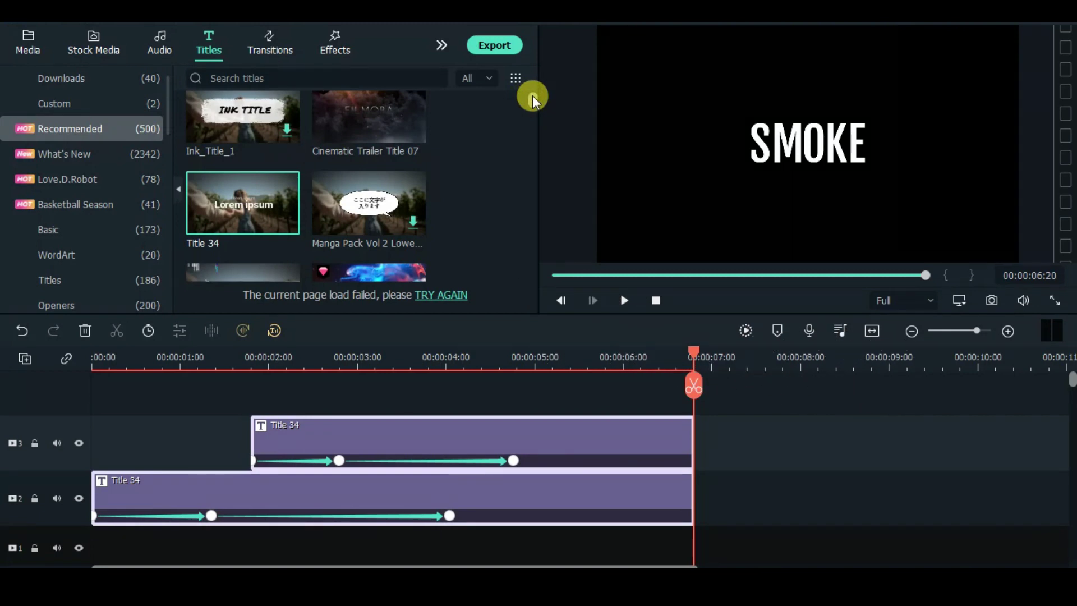
pyautogui.moveTo(532, 95); pyautogui.dragTo(542, 202)
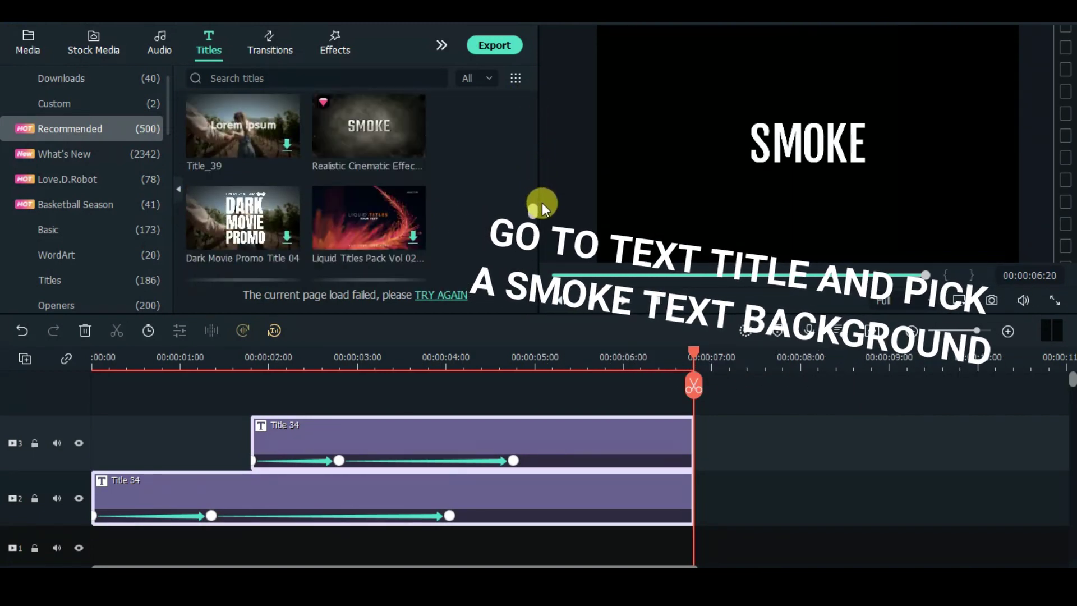
pyautogui.moveTo(345, 160); pyautogui.dragTo(724, 495)
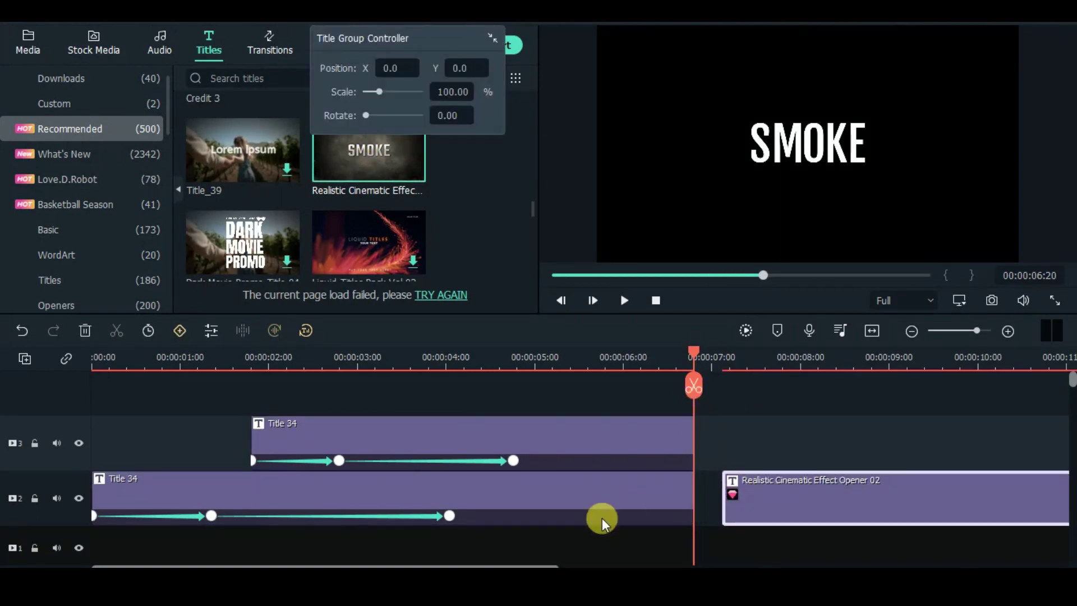
pyautogui.hscroll(5, 598, 530)
# Open the Realistic Cinematic Effect Opener 02 title, delete its text, and confirm.
pyautogui.doubleClick(521, 489)
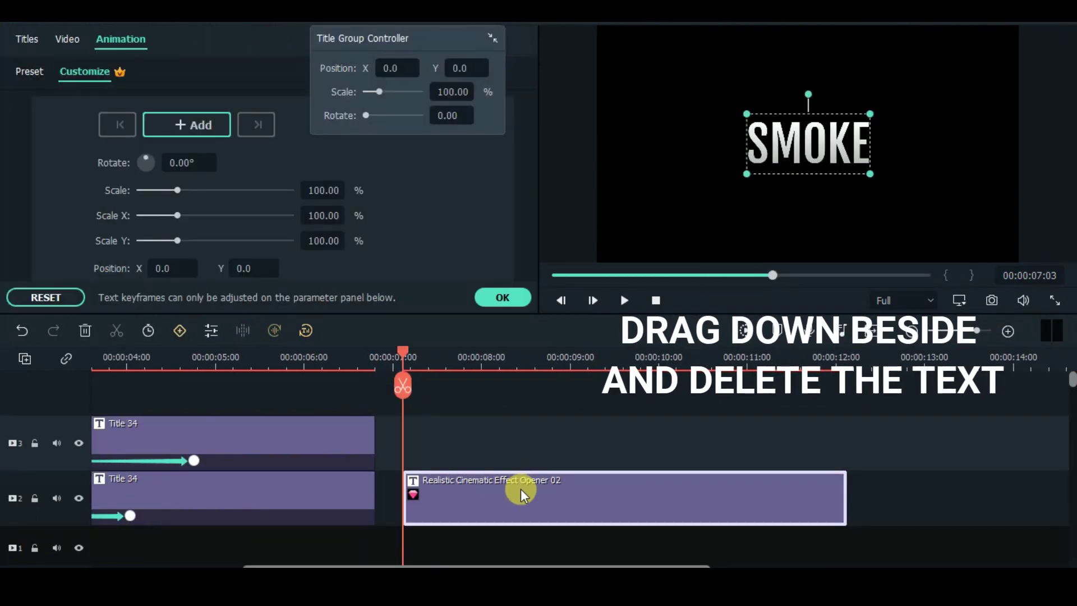
pyautogui.moveTo(404, 354); pyautogui.dragTo(436, 357)
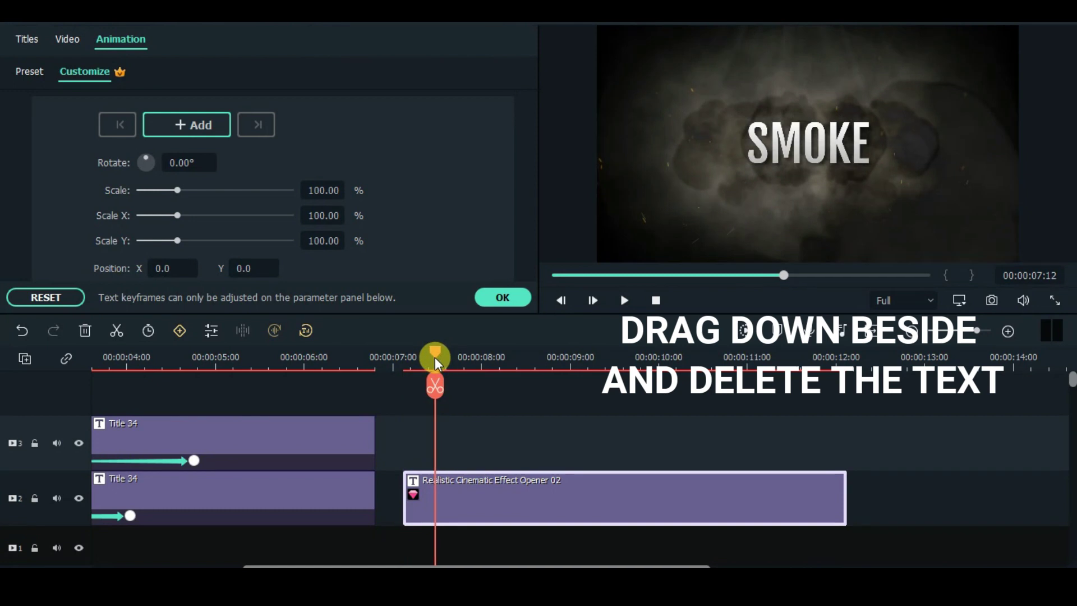
pyautogui.click(505, 296)
pyautogui.doubleClick(477, 499)
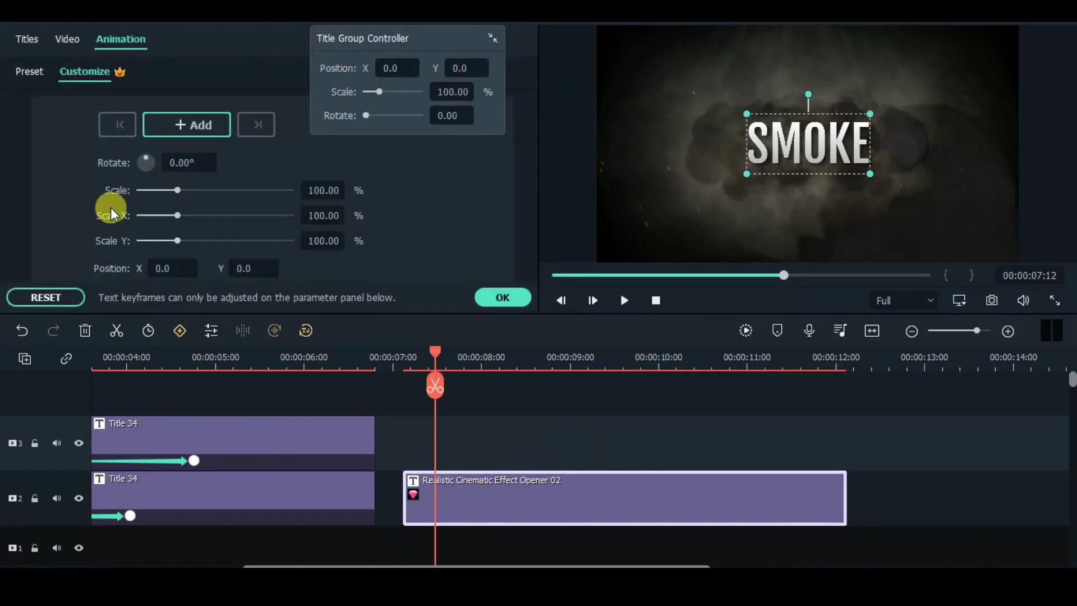
pyautogui.click(24, 43)
pyautogui.moveTo(441, 40); pyautogui.dragTo(130, 29)
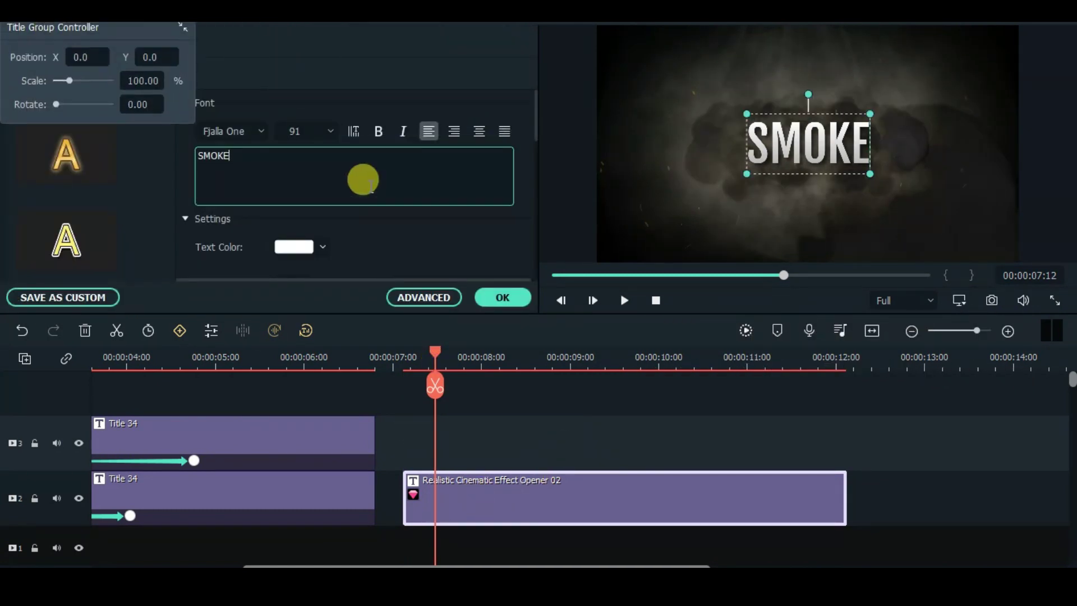
pyautogui.click(498, 297)
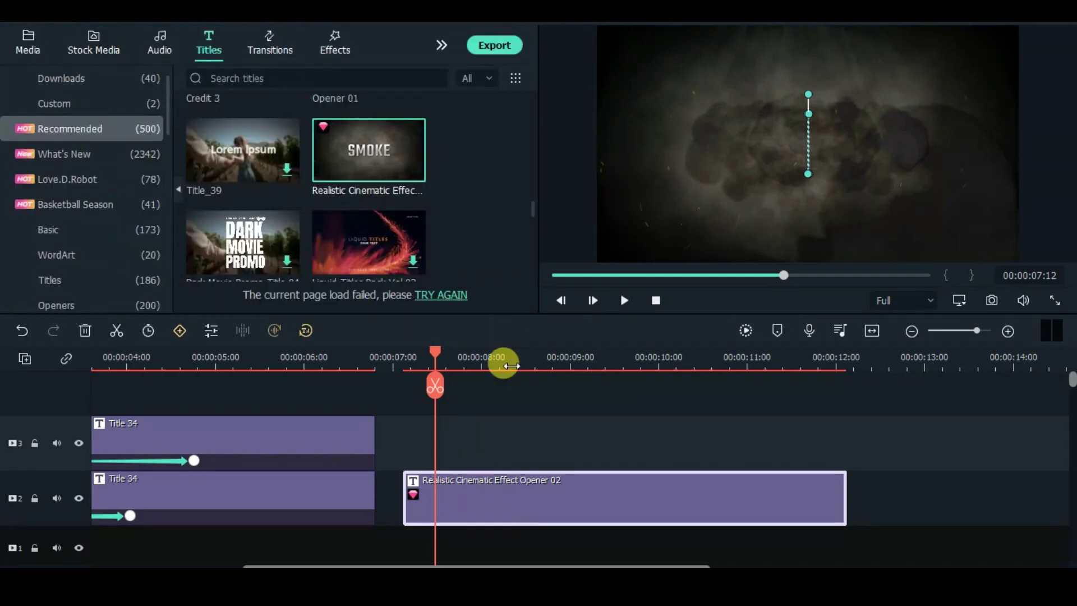
pyautogui.moveTo(452, 562); pyautogui.dragTo(325, 566)
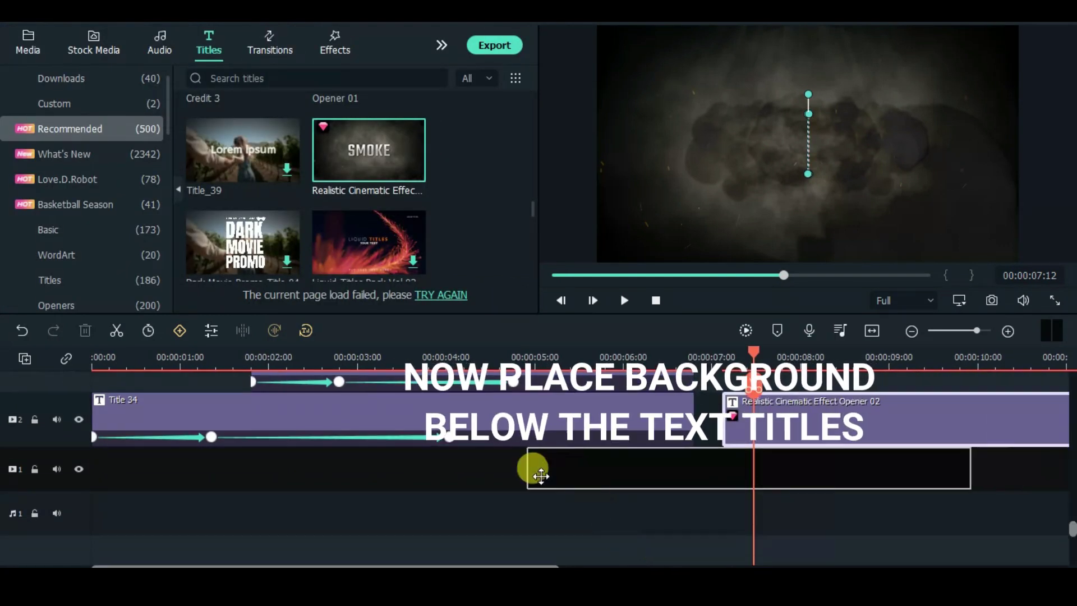